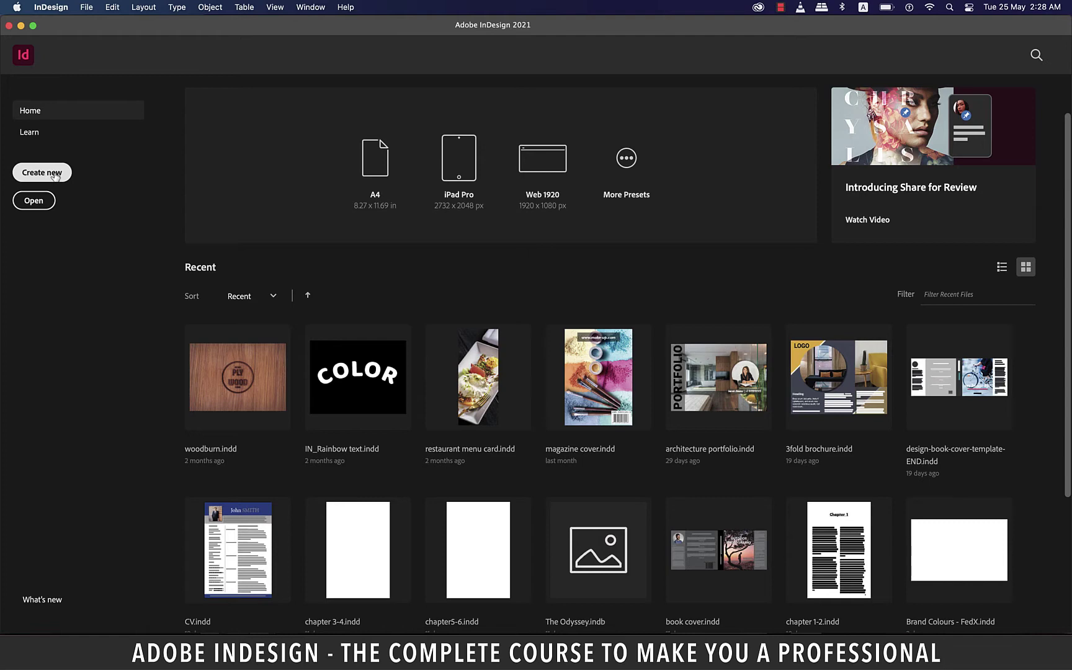
- From the Home screen, bring up New Document showing the Custom 36p0 × 54p0 picas preset
click(55, 176)
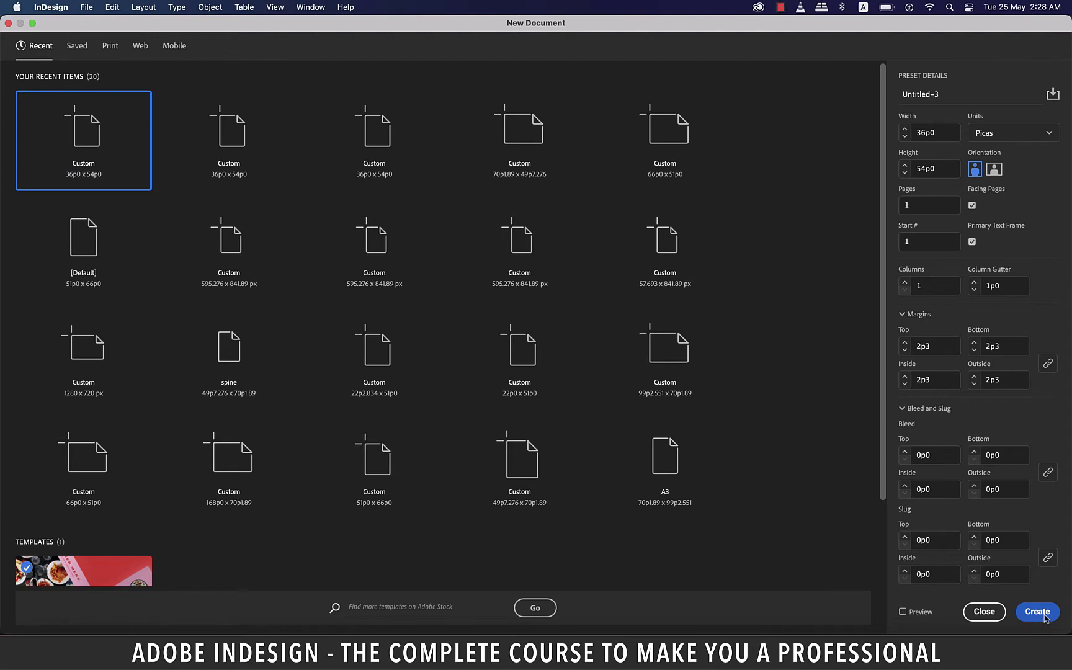
- Create the blank one-page Untitled-3 document from the preset and pick the Selection tool
click(1046, 617)
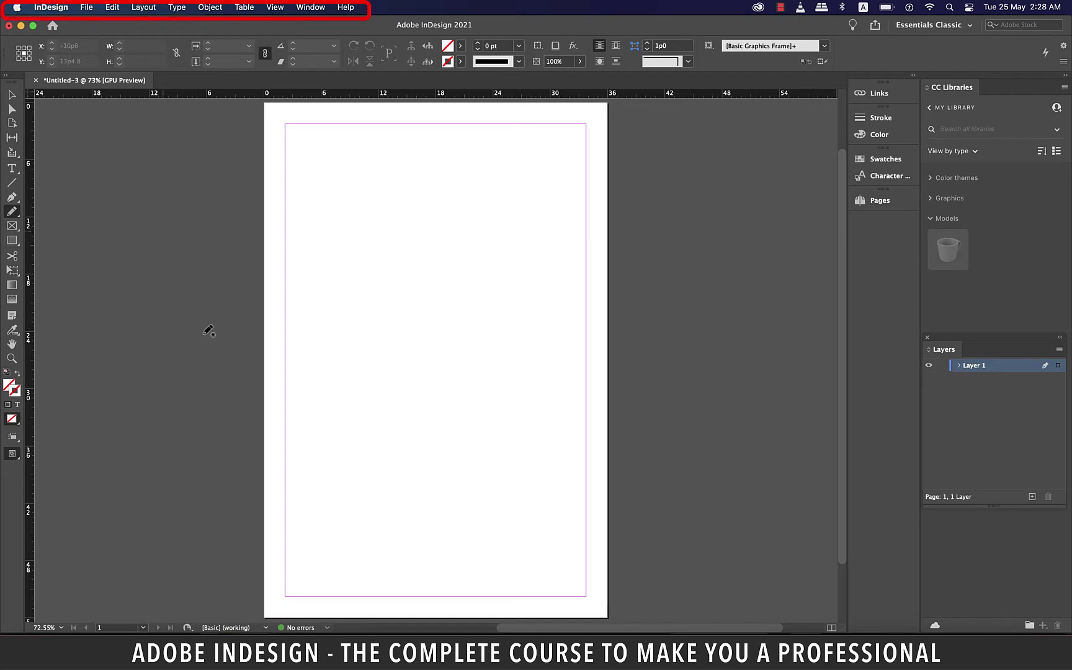
click(11, 98)
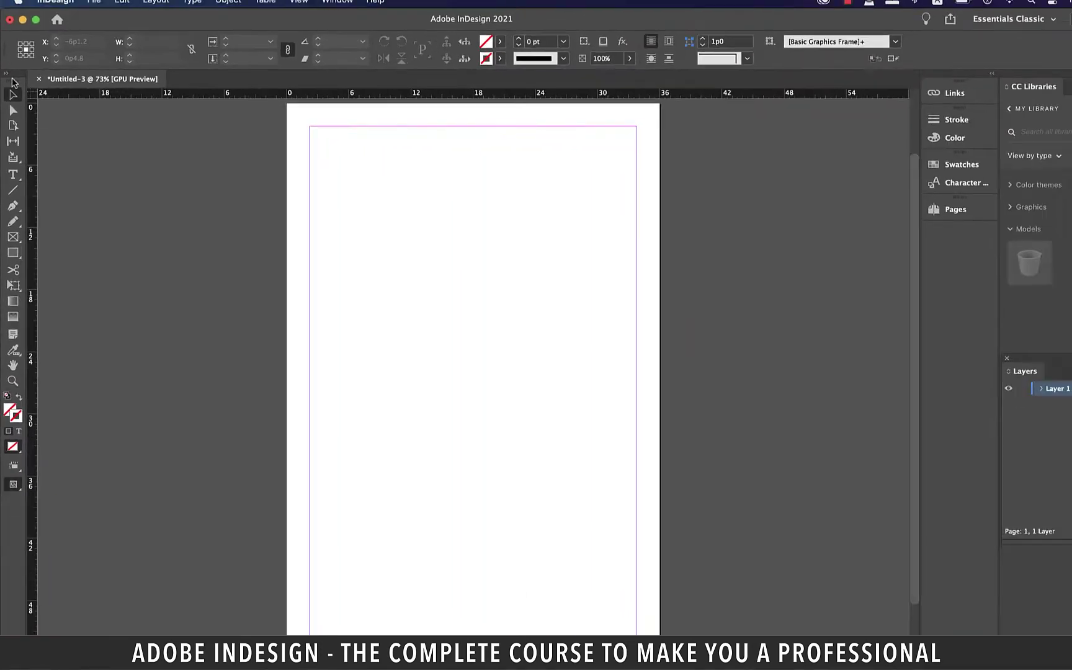
click(6, 73)
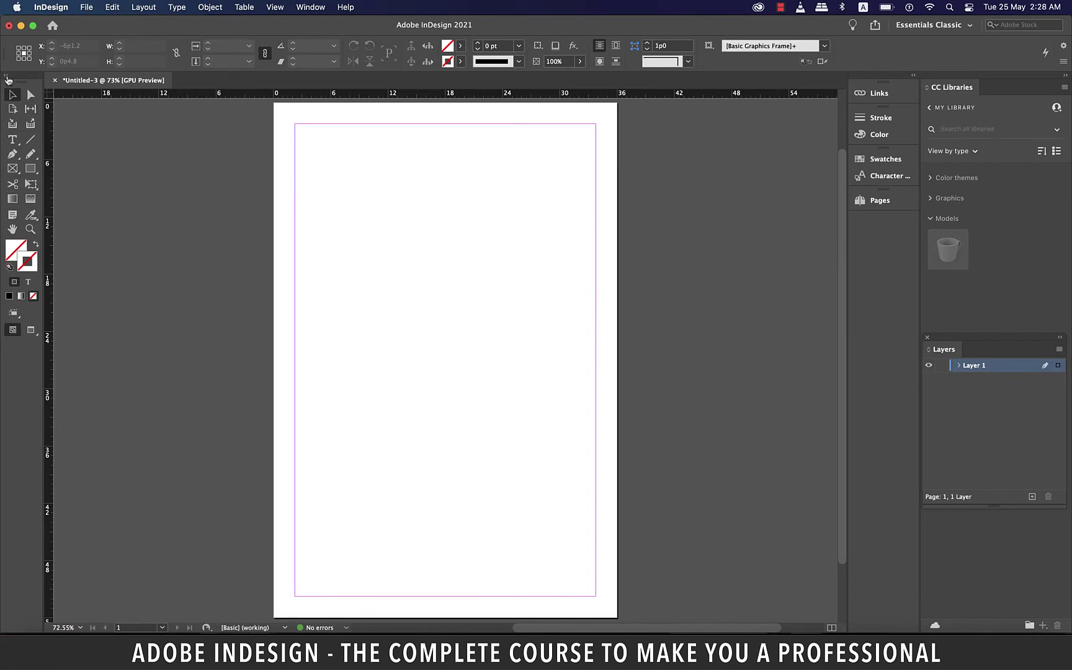
click(6, 77)
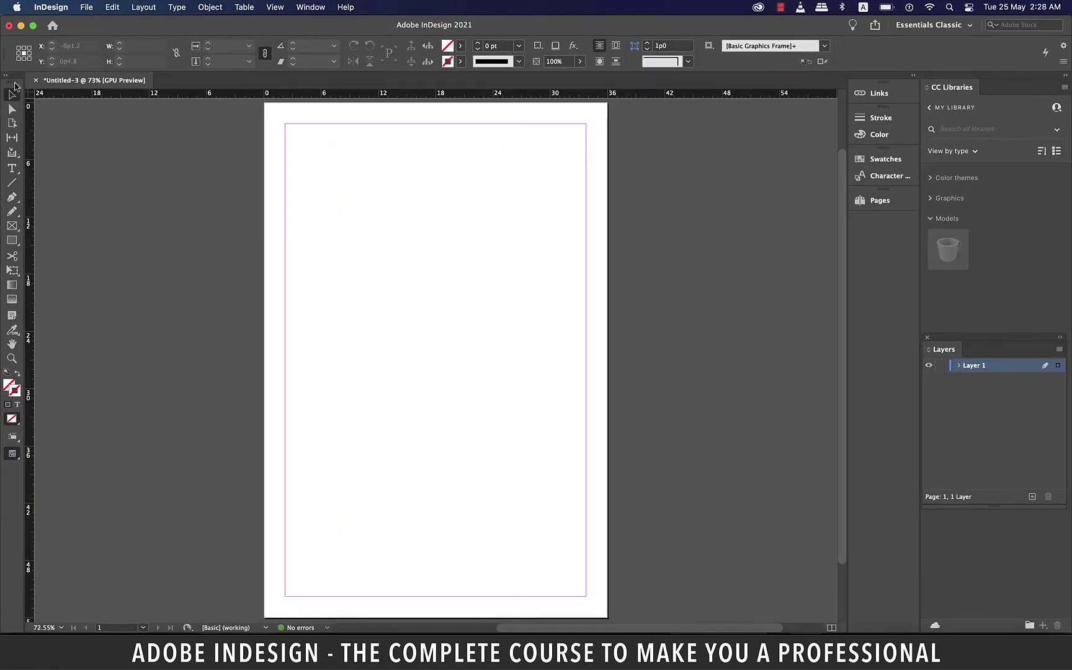
drag(14, 82, 110, 129)
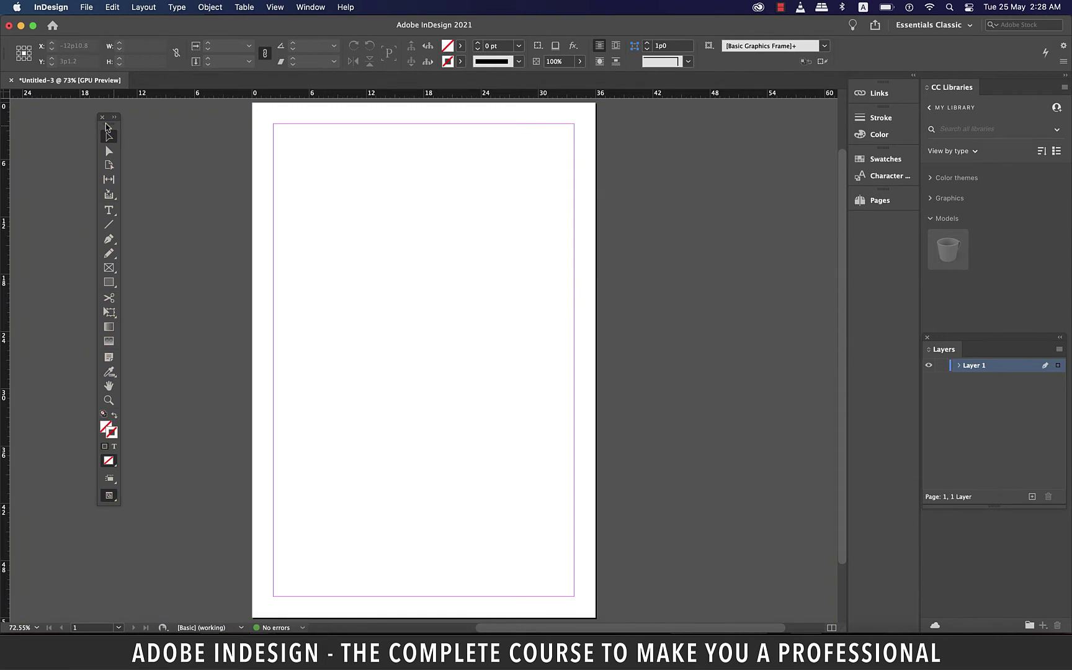
drag(105, 123, 3, 106)
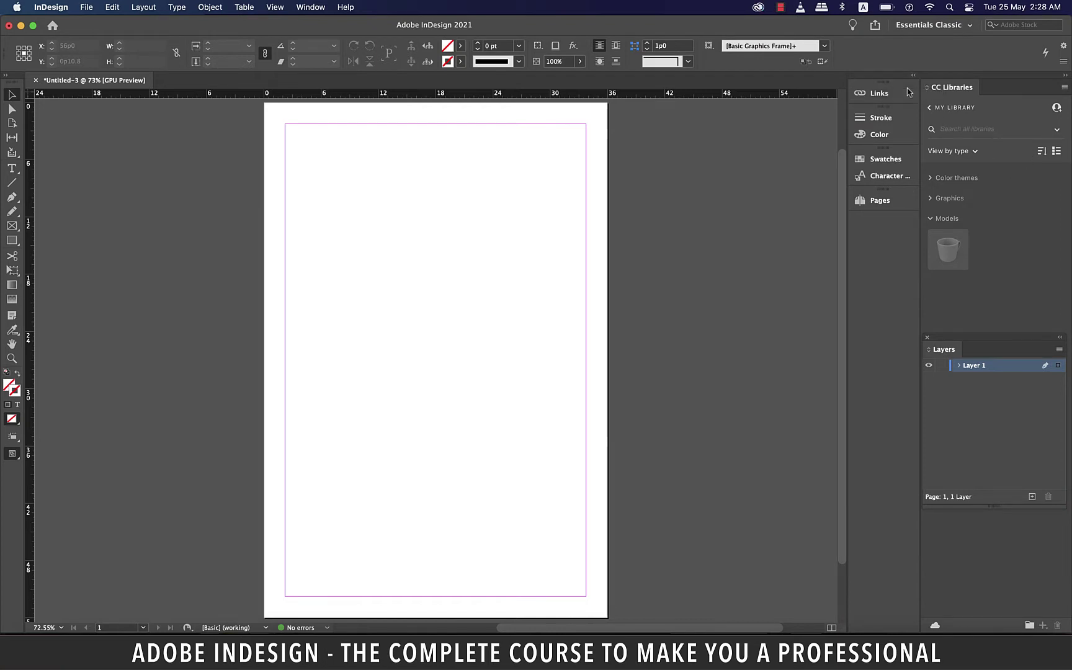
- Collapse CC Libraries to a tab, float Layers beside the page, and toggle the dock's expansion
click(1065, 78)
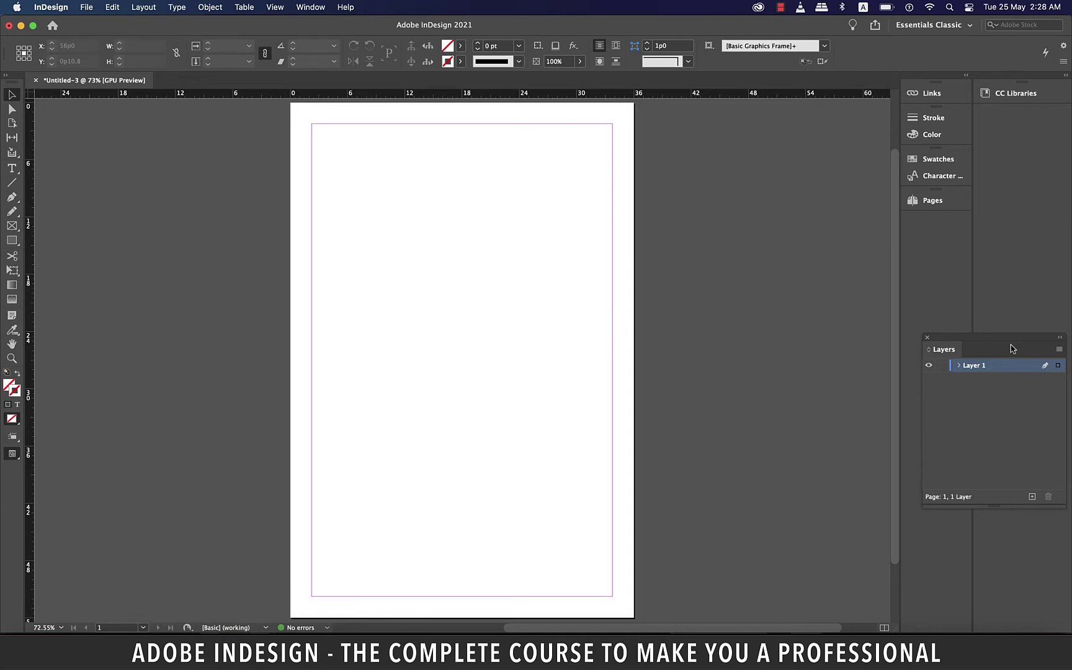
drag(1012, 349, 793, 233)
click(966, 76)
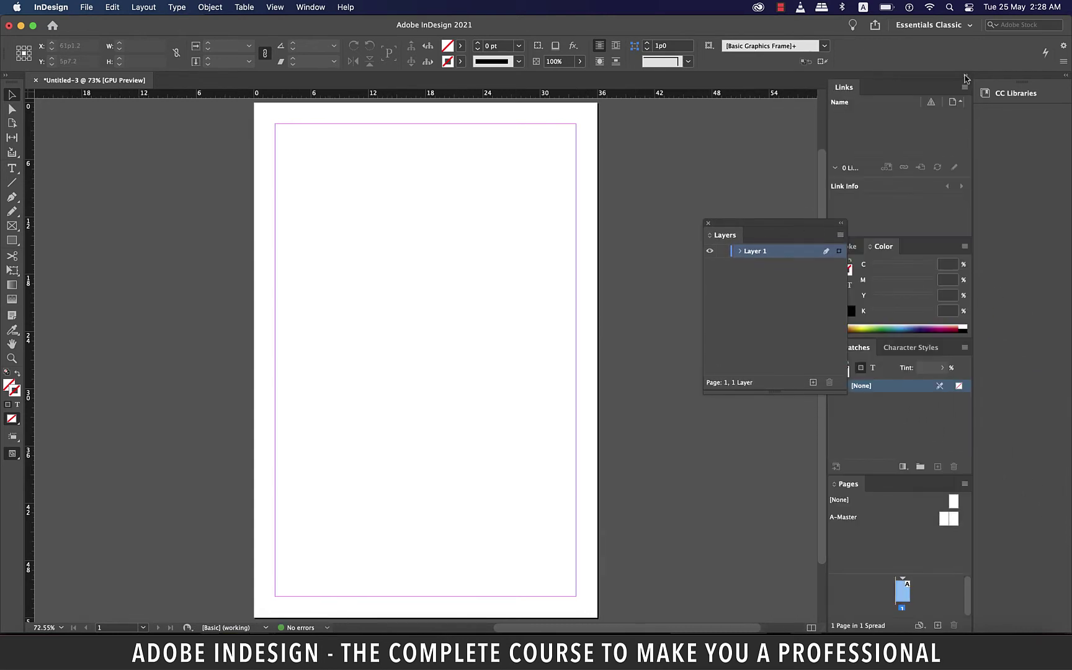
click(965, 75)
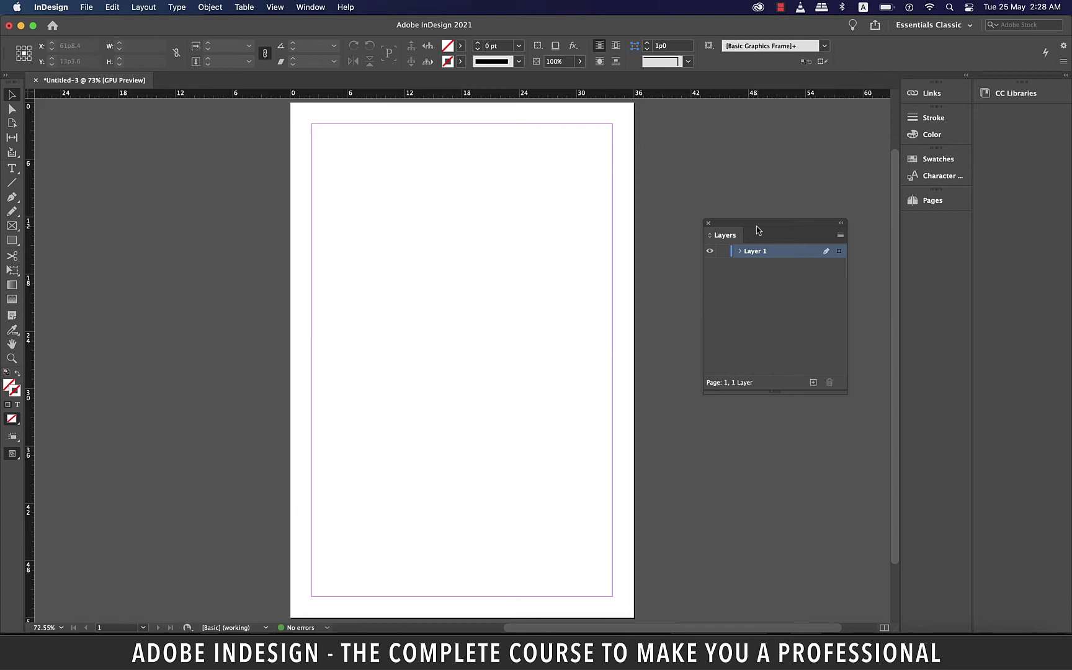
- Dock Layers under Pages, then pull Pages out, expand it, and redock it beneath Layers
mouse_move(758, 232)
mouse_down()
mouse_move(1009, 213)
mouse_move(942, 221)
mouse_up()
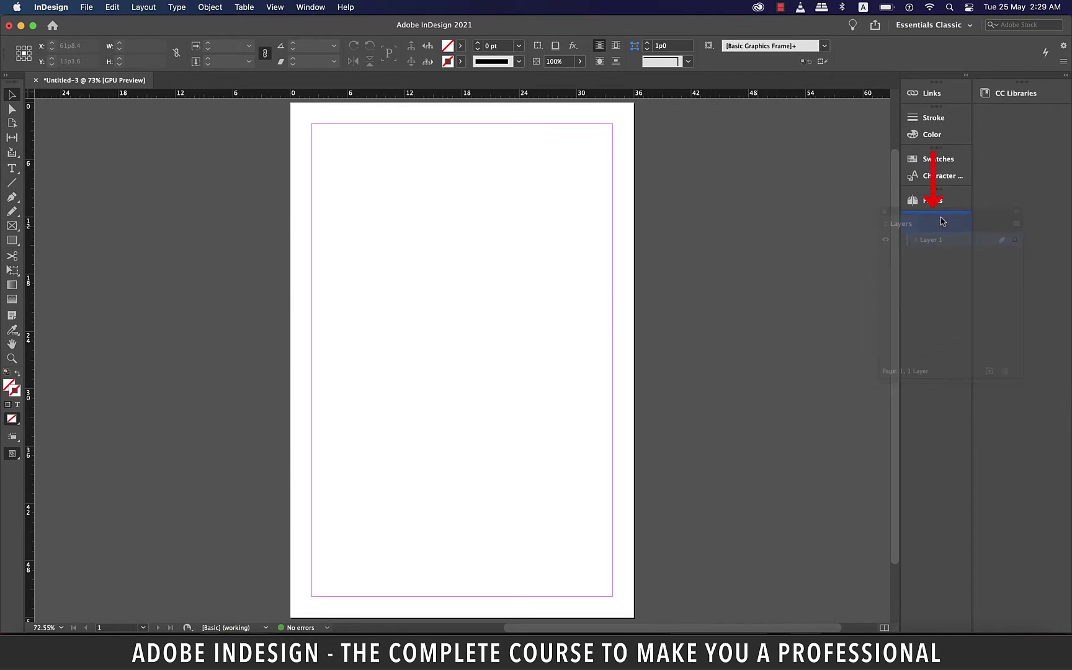
drag(942, 222, 941, 221)
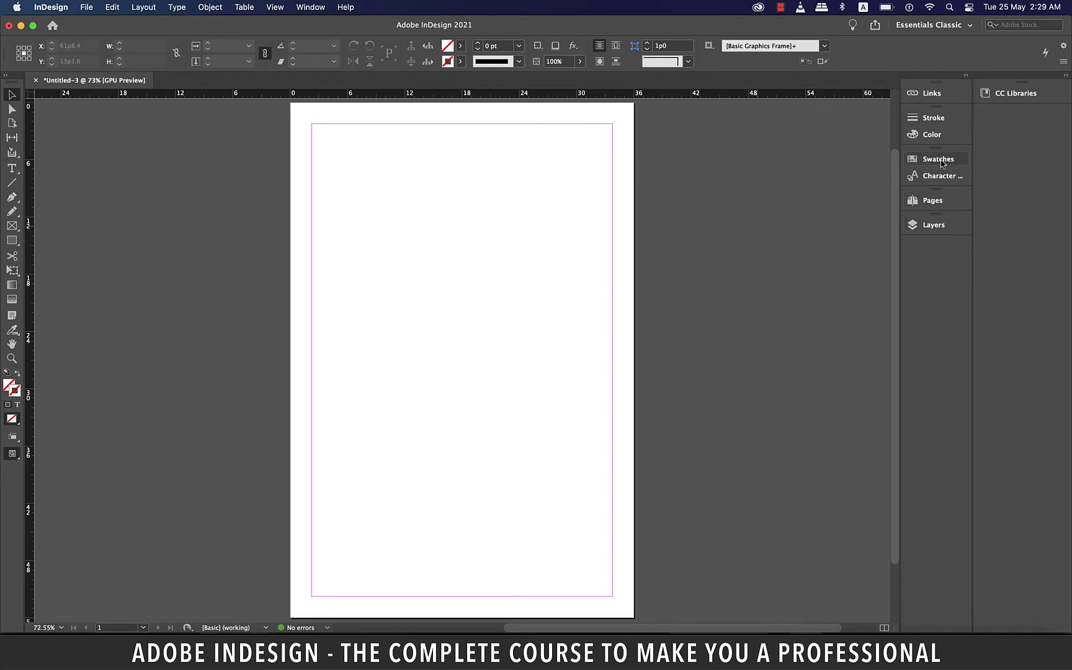
drag(937, 197, 775, 190)
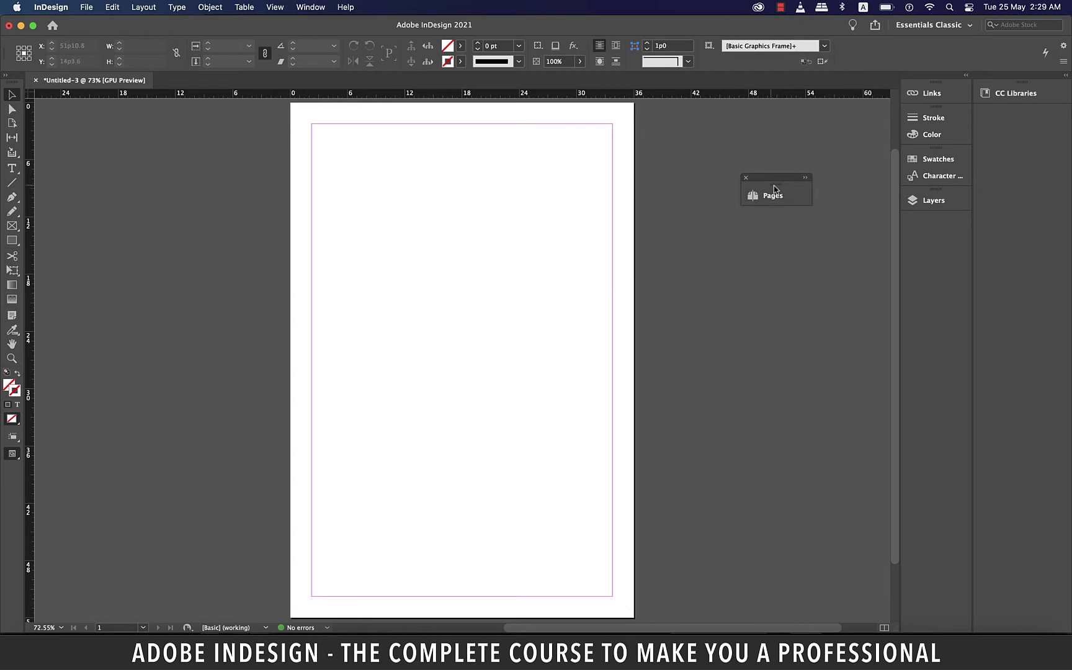
click(805, 178)
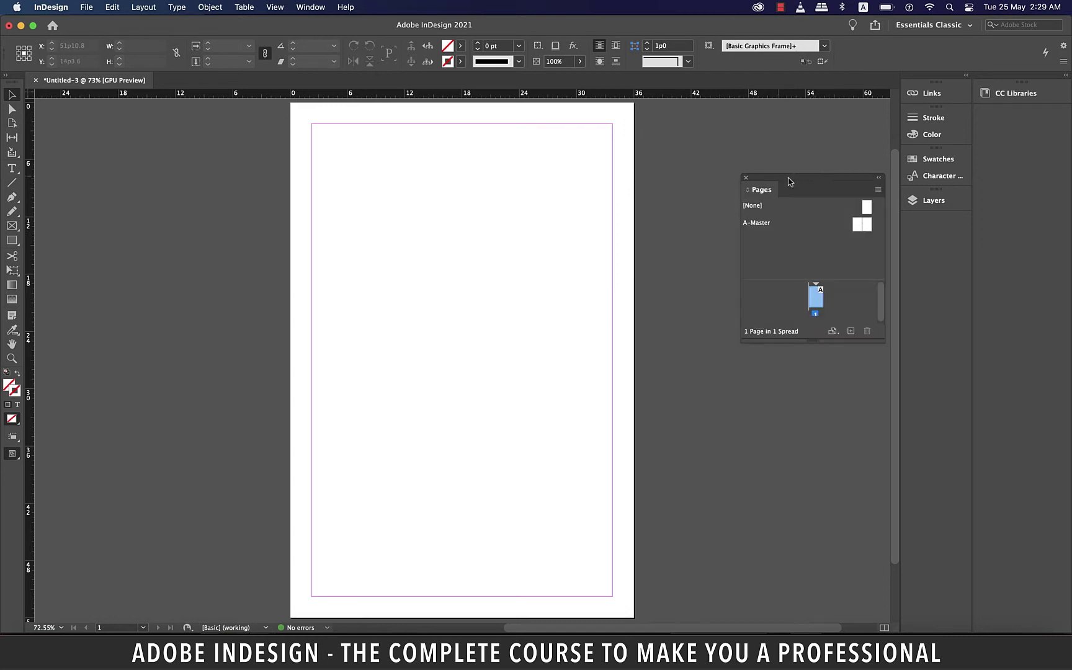
drag(790, 181, 931, 216)
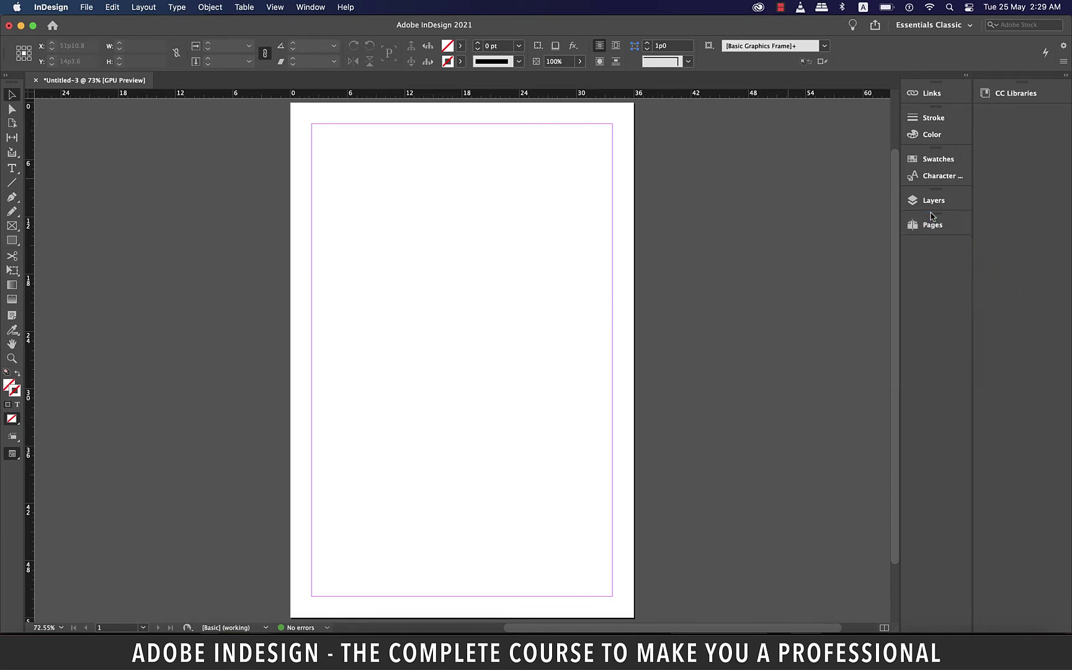
- Open Window > Styles > Paragraph Styles and dock that panel below Pages in the right-hand stack
click(302, 8)
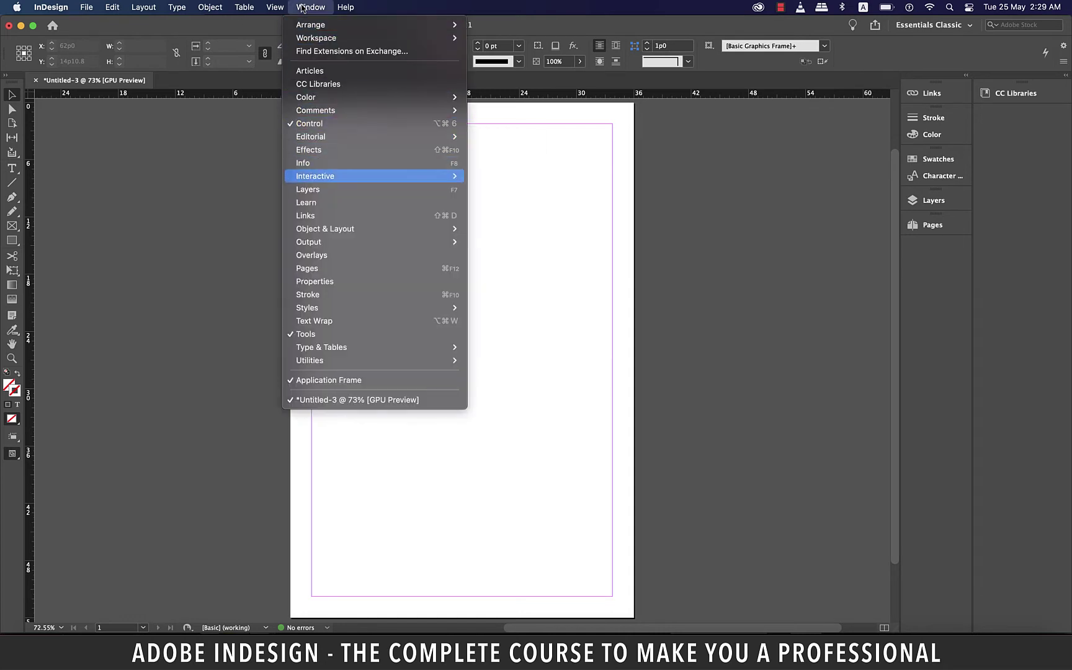
key(Down)
key(Down)
key(Down)
key(Down)
key(Down)
key(Down)
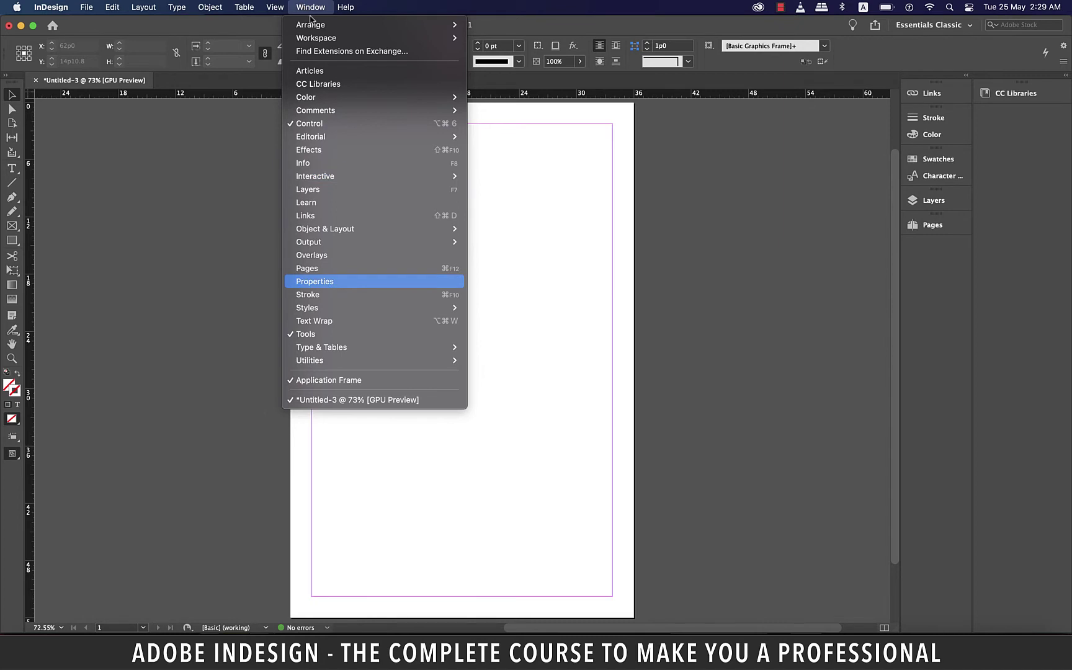
key(Down)
key(Down)
key(Right)
key(Down)
key(Down)
key(Down)
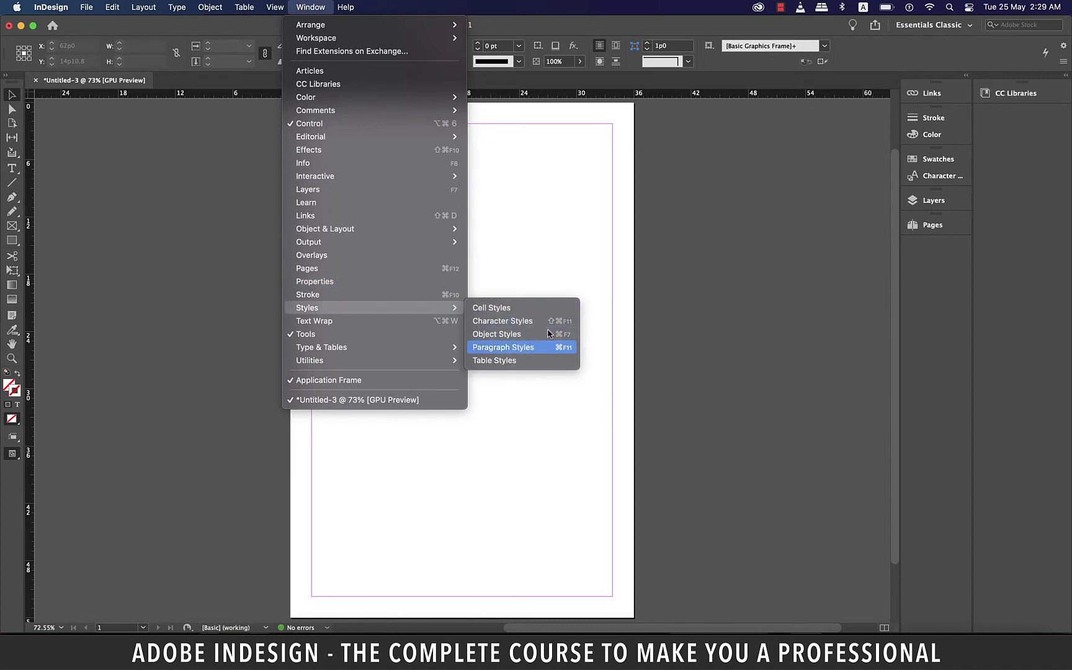
click(543, 347)
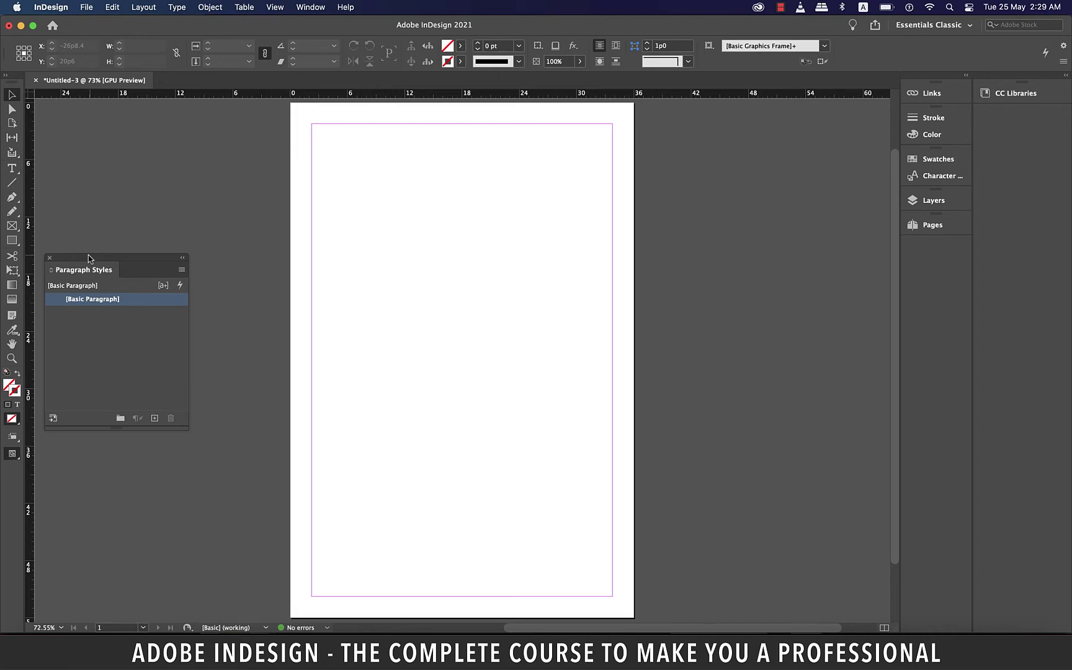
drag(88, 257, 918, 241)
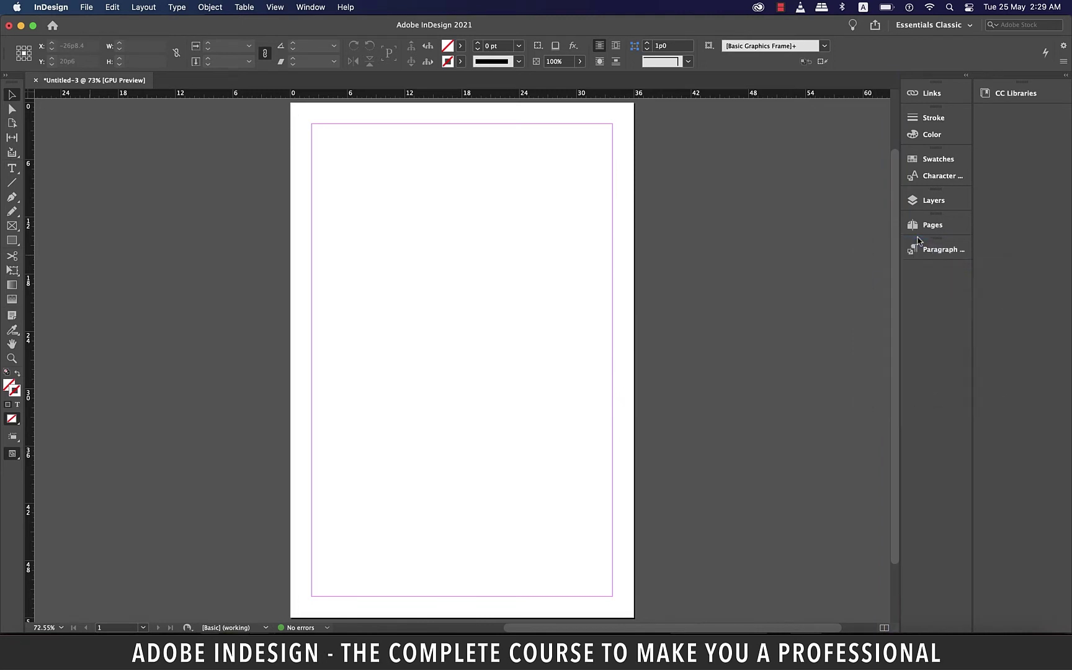
click(1065, 50)
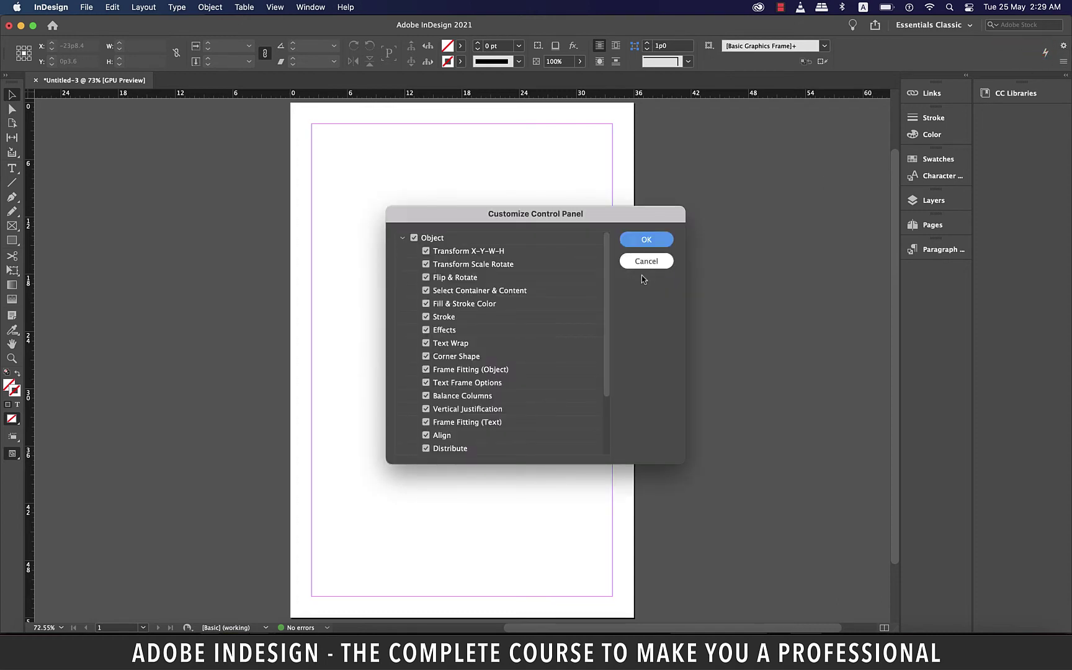
scroll(456, 293, down, 5)
scroll(459, 292, up, 5)
click(646, 261)
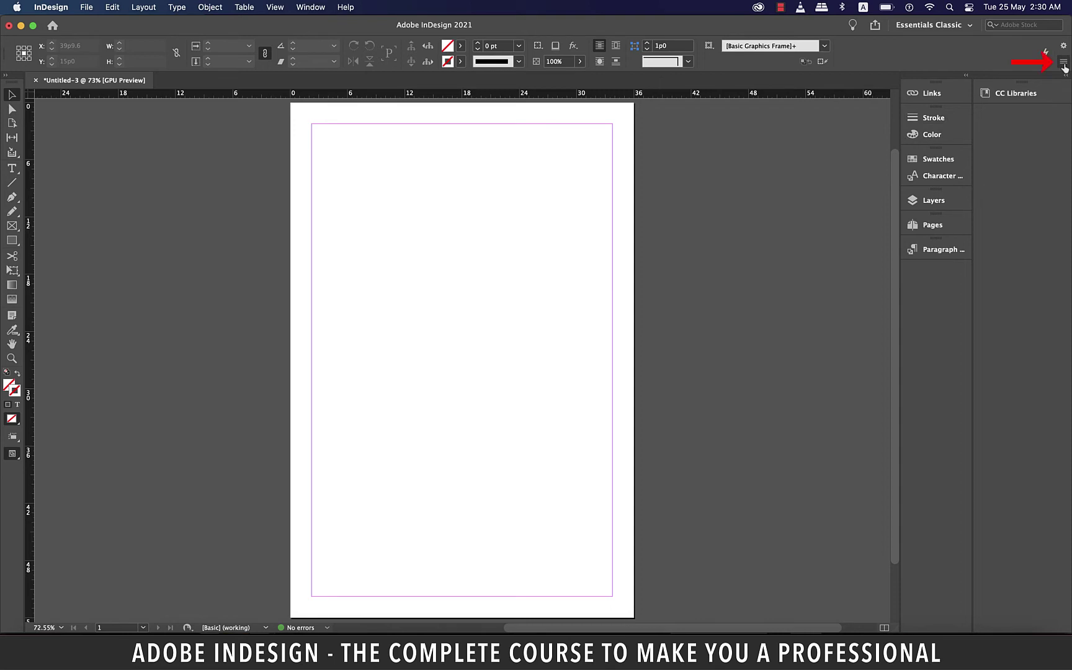
click(1063, 63)
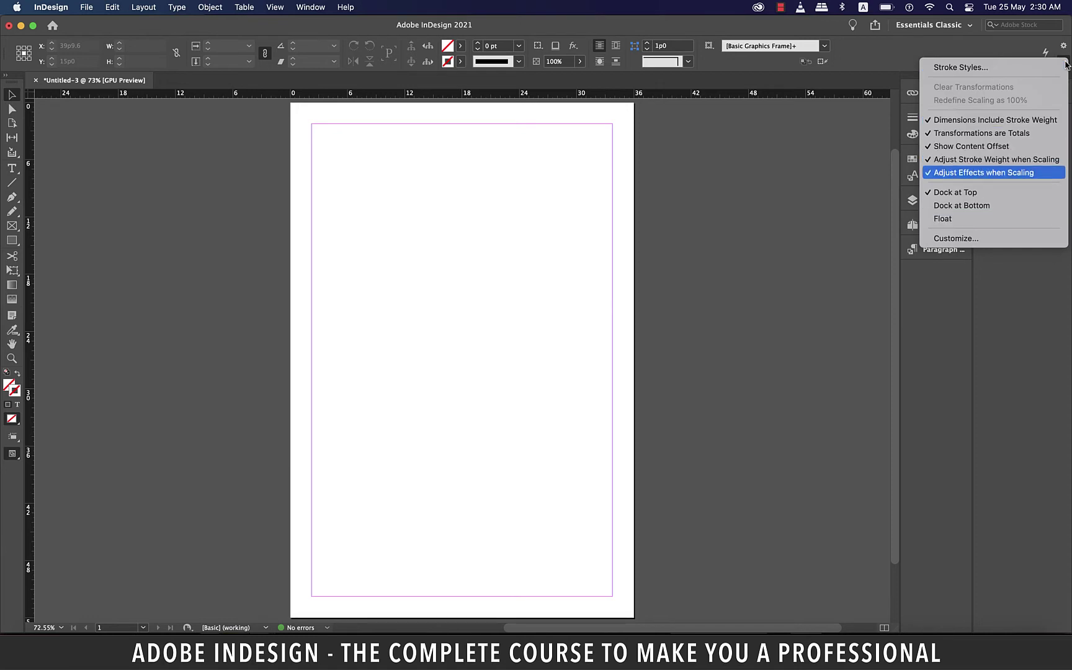
click(927, 54)
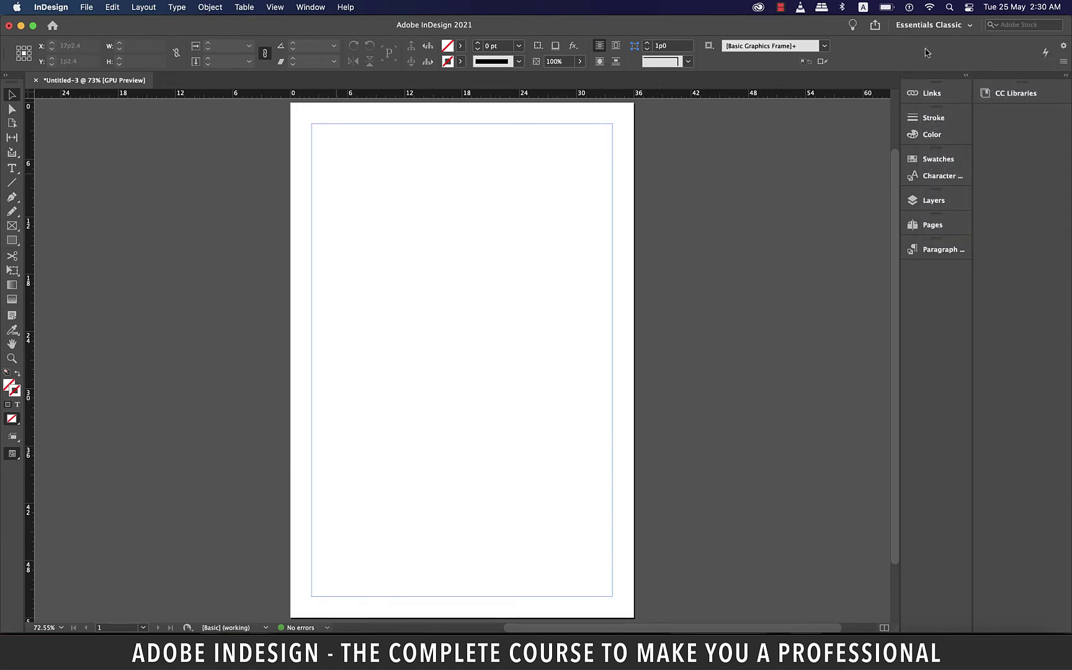
click(12, 110)
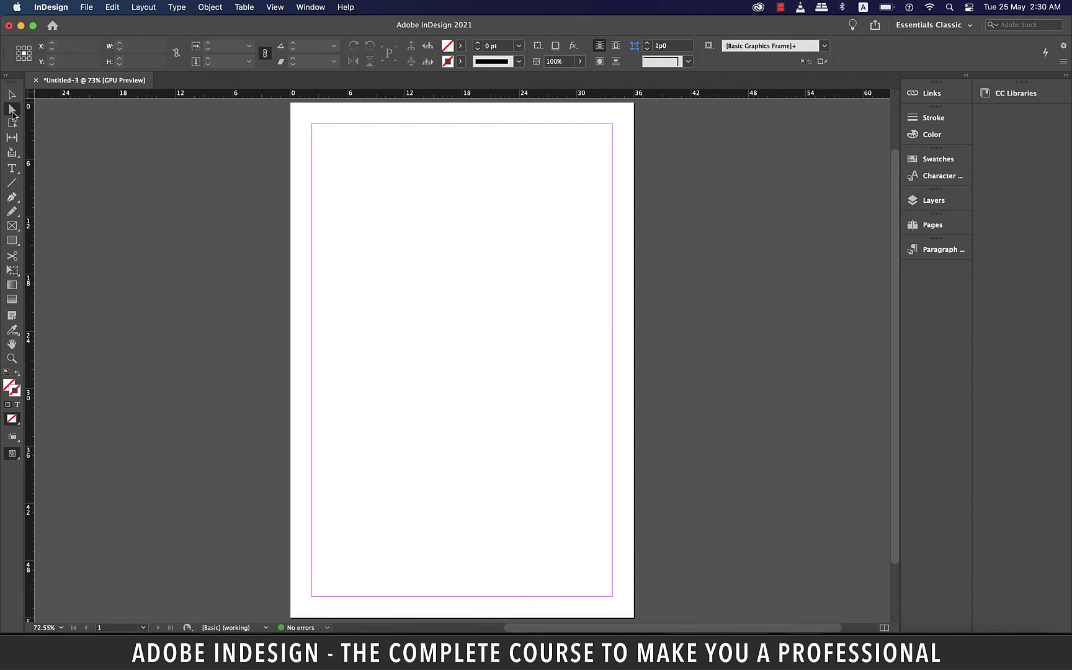
- Try the Page, Gap and Type tools, then view paragraph controls before returning to character controls
click(12, 123)
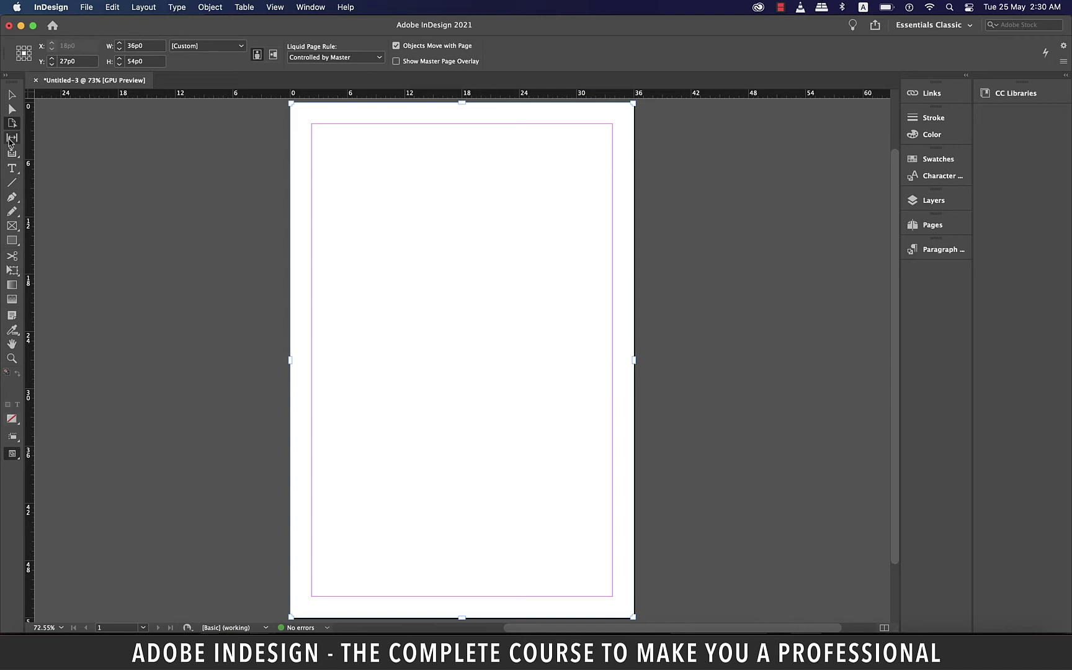
click(11, 139)
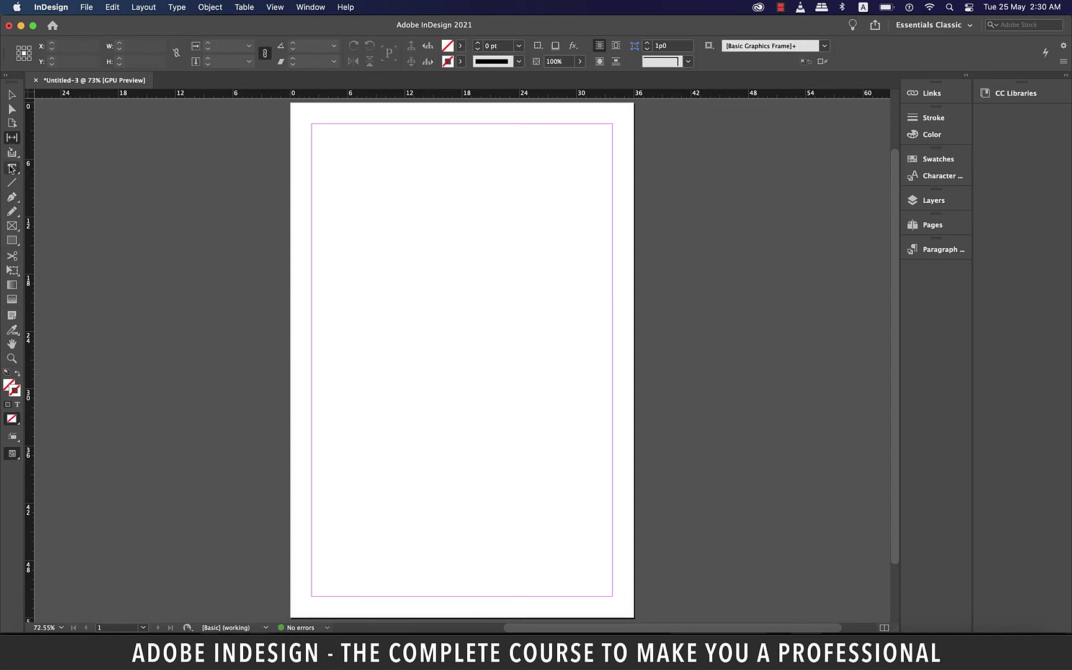
click(12, 168)
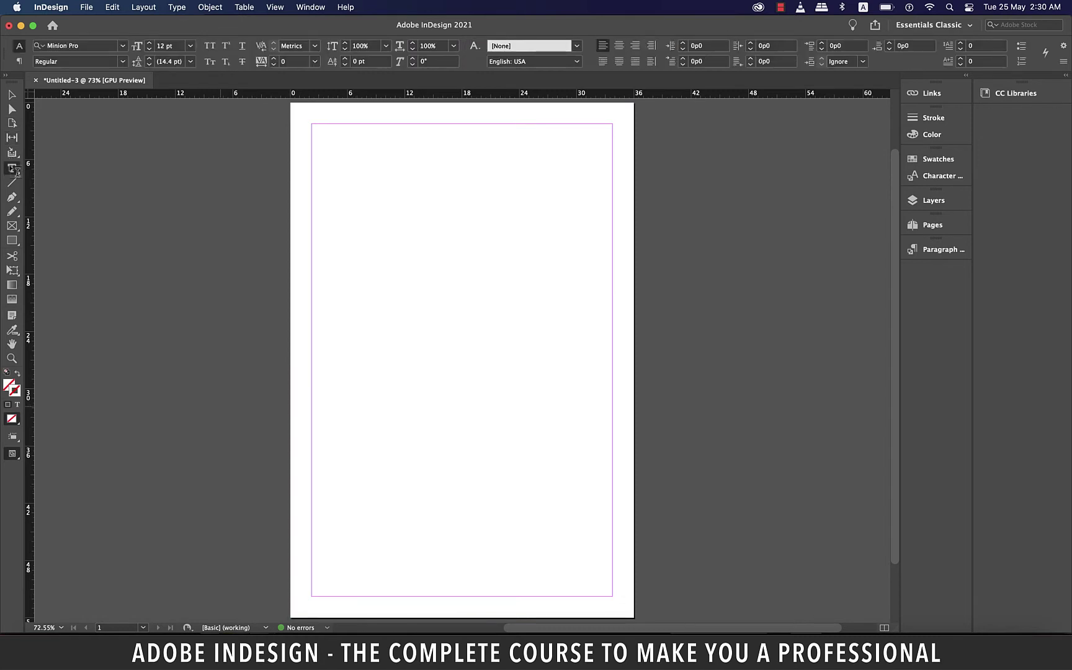
click(18, 62)
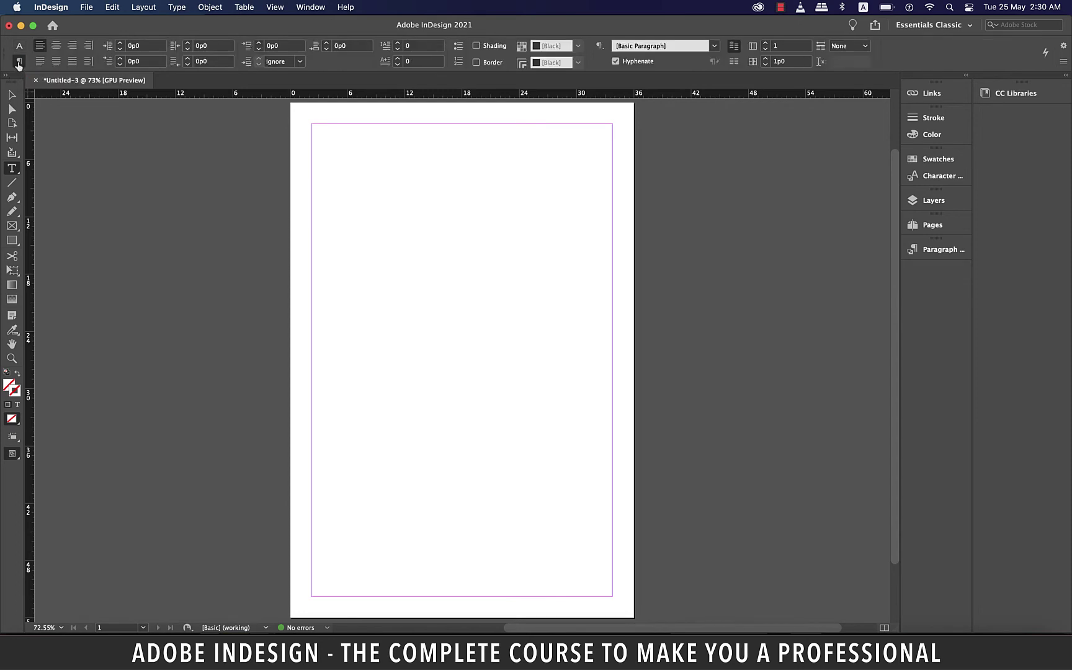
click(19, 48)
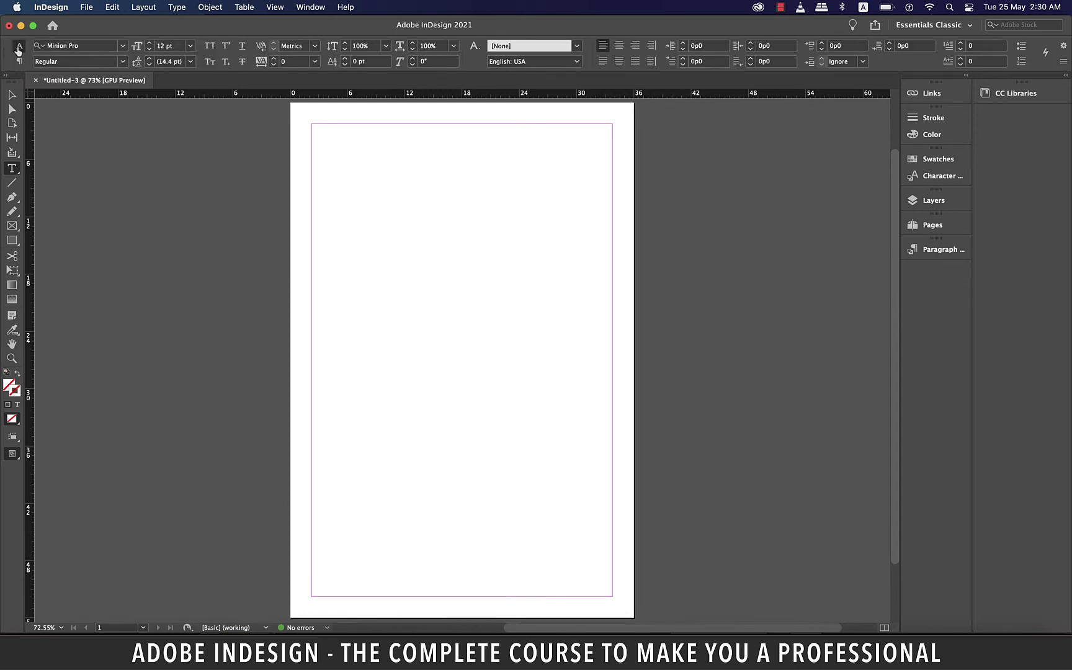
- Zoom the page to 75%, then 400%, and finally back to 100%
click(62, 628)
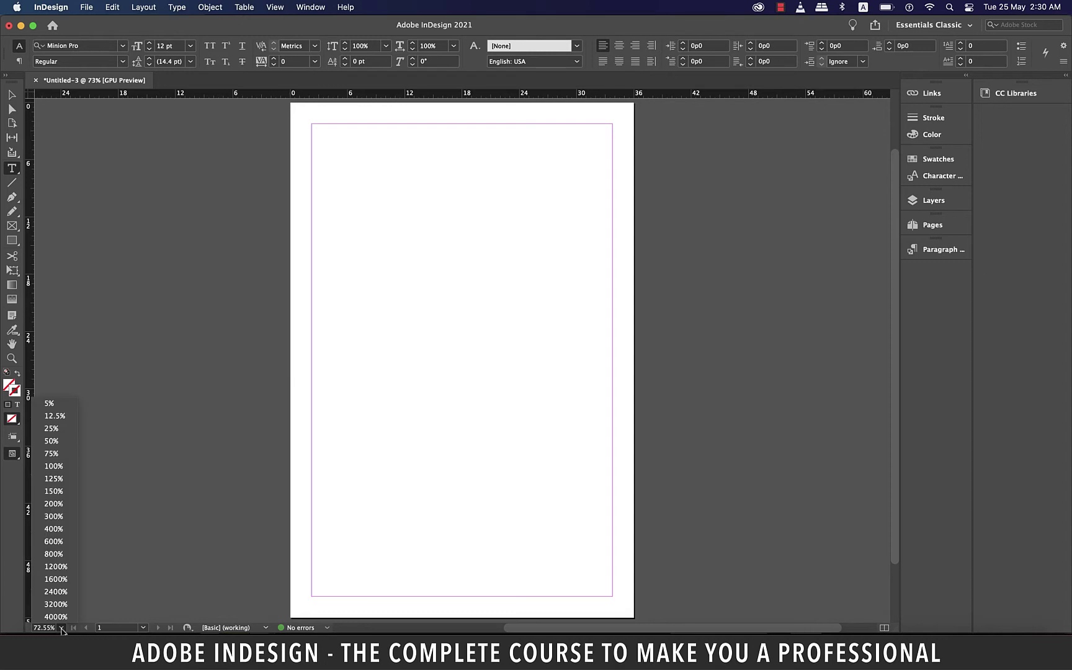
click(51, 451)
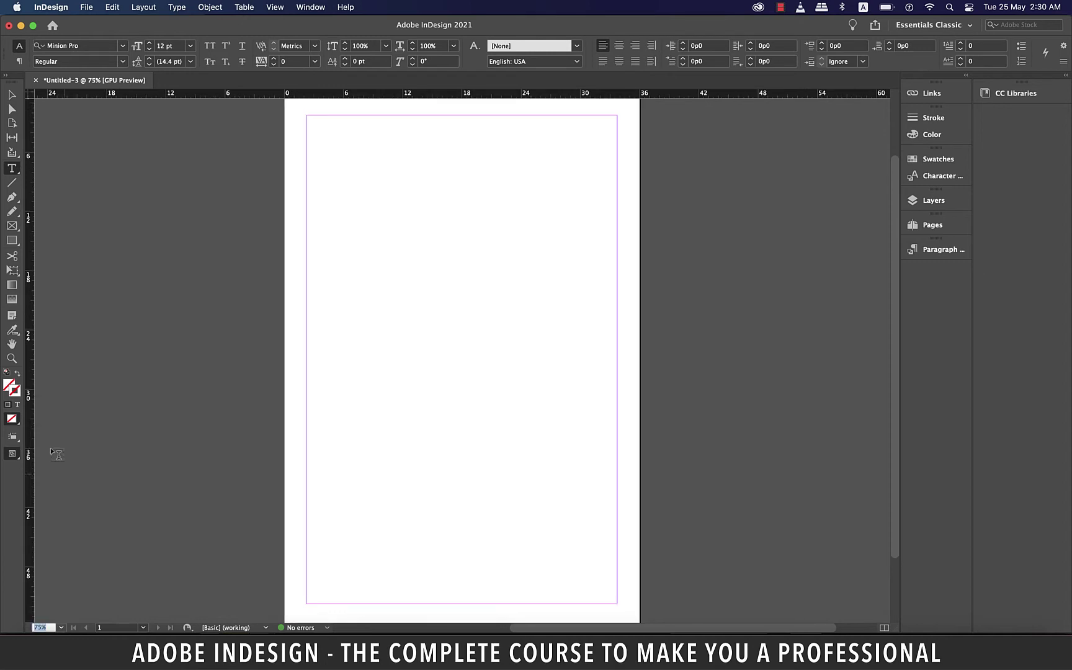
click(62, 628)
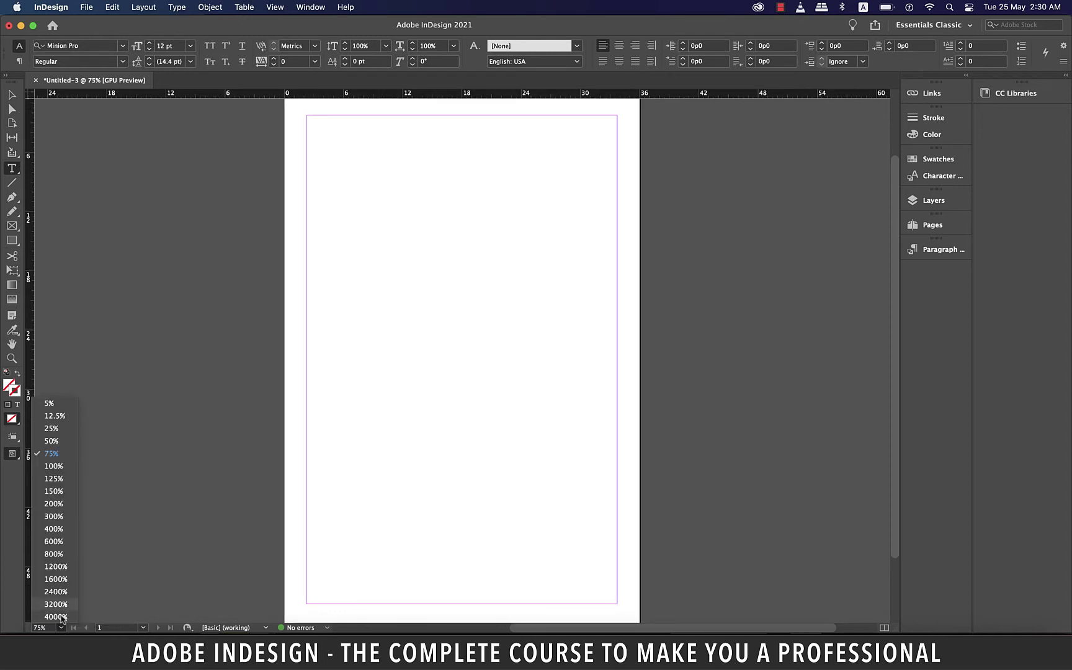
click(53, 529)
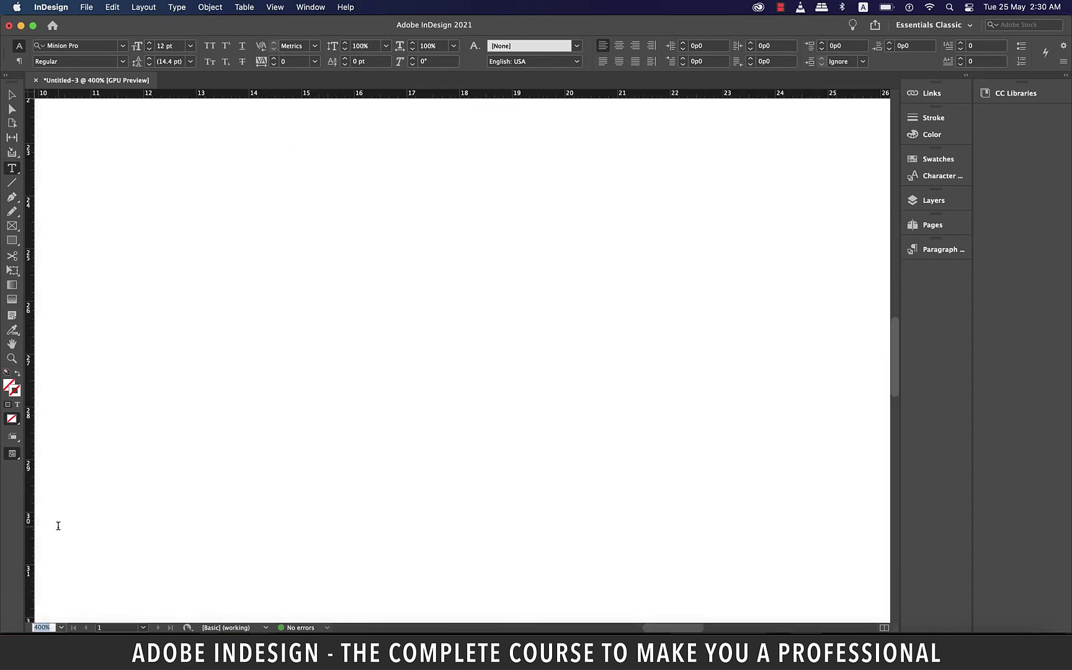
click(60, 628)
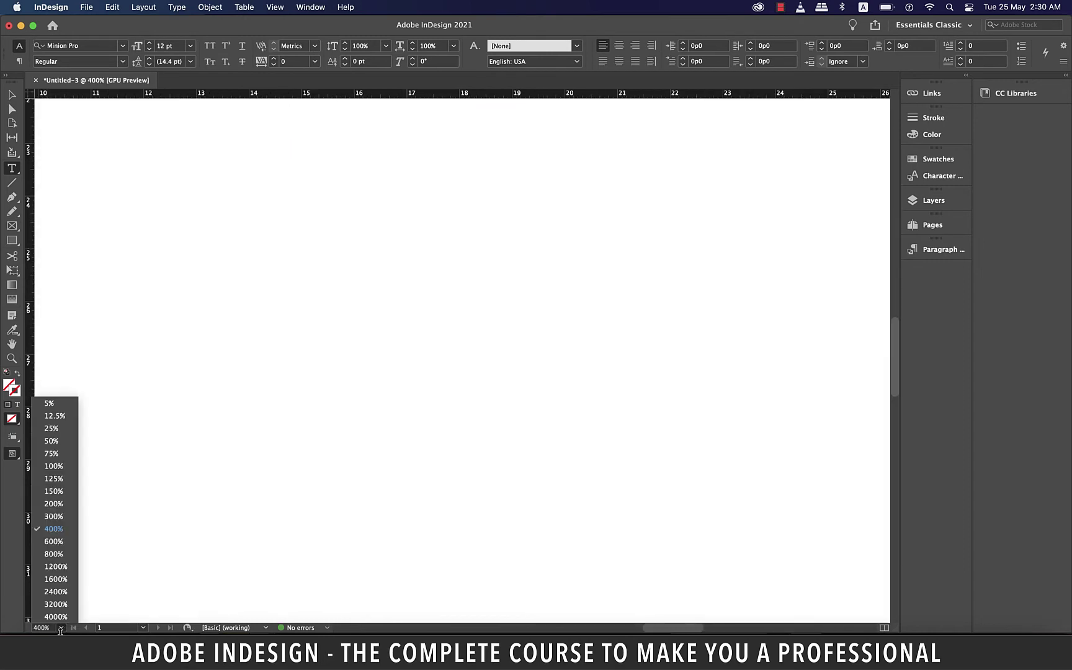
click(62, 464)
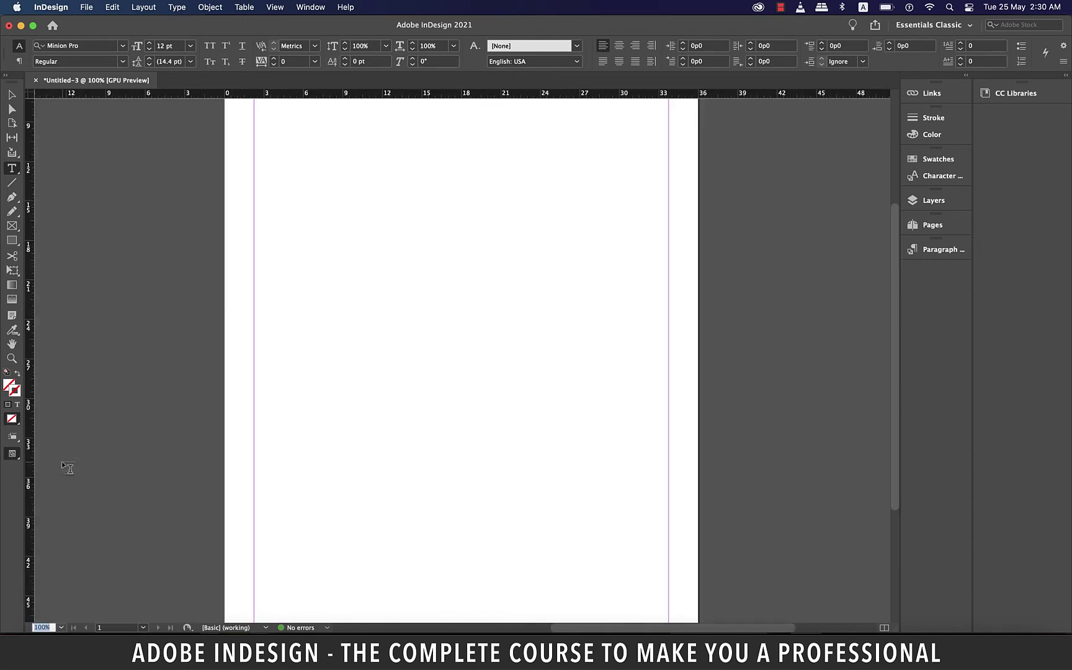
click(142, 628)
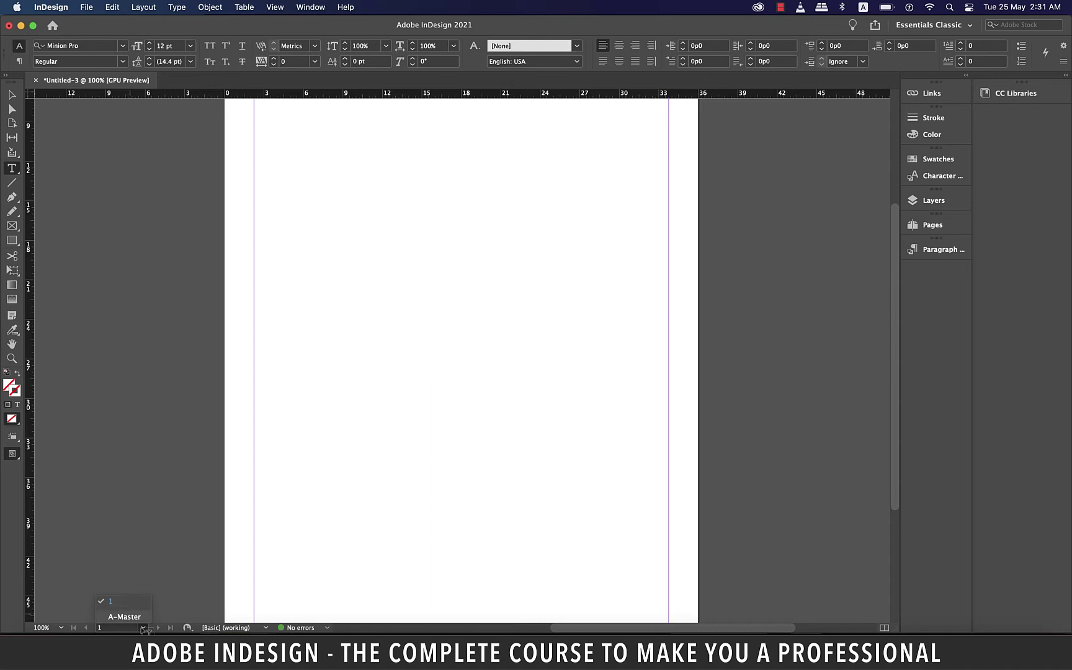
click(170, 595)
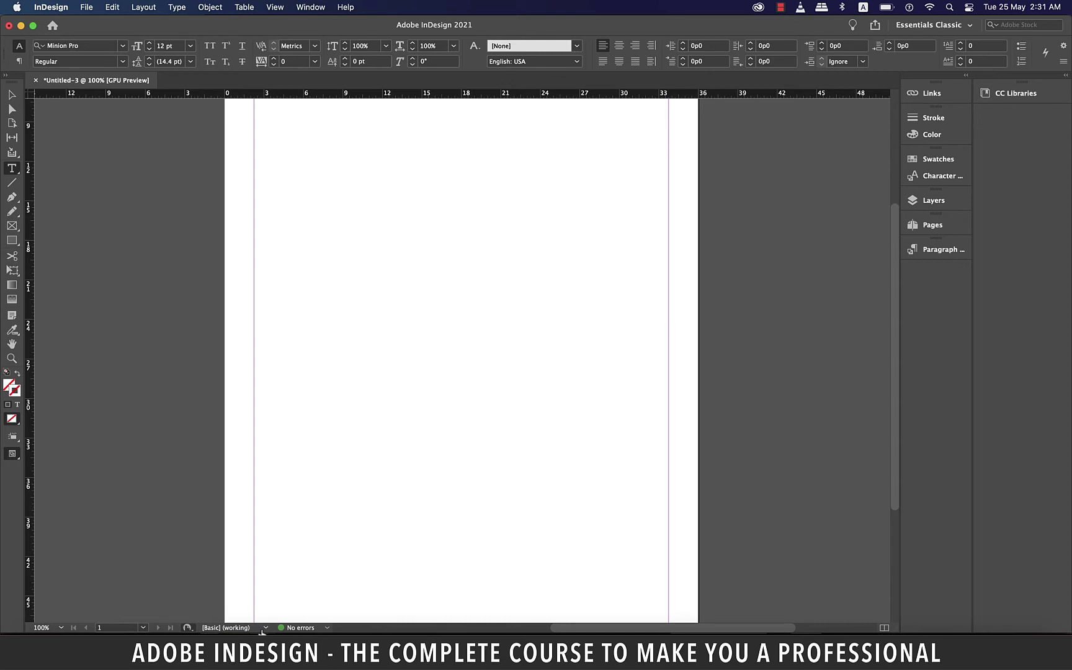
- Switch the preflight profile from Basic to Digital Publishing, then show the File menu
click(262, 628)
click(243, 616)
click(266, 628)
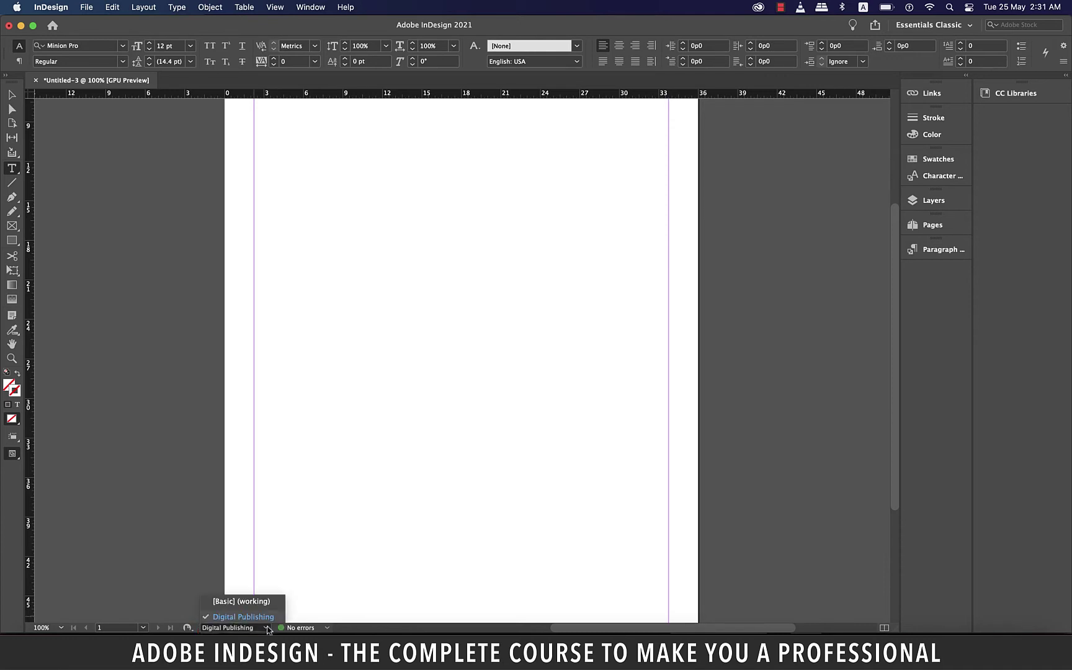
click(273, 500)
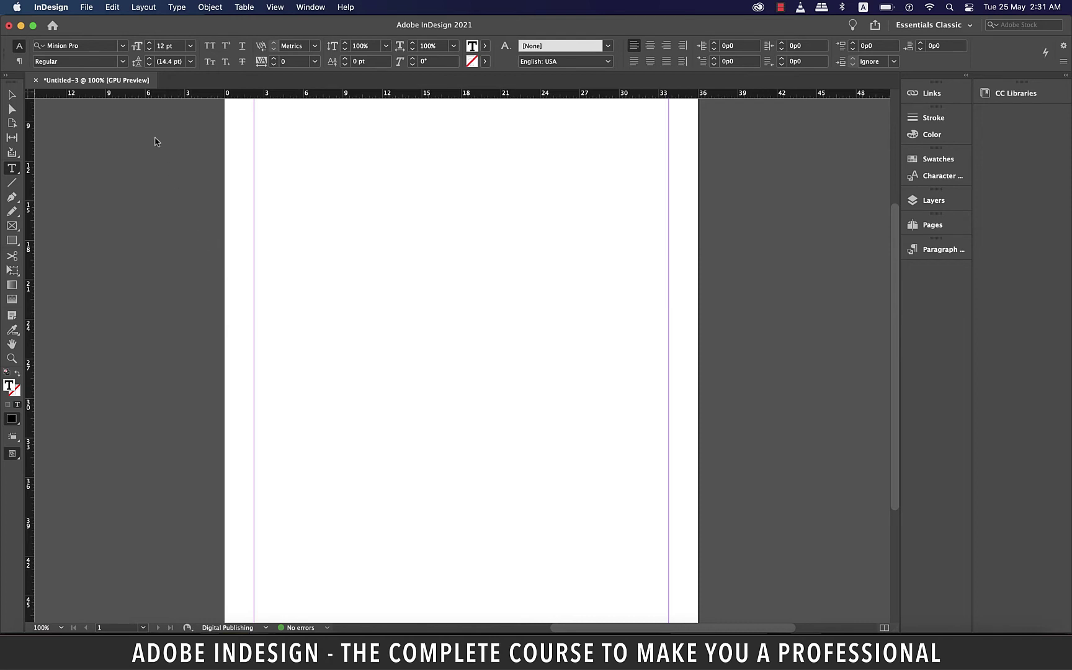
click(86, 7)
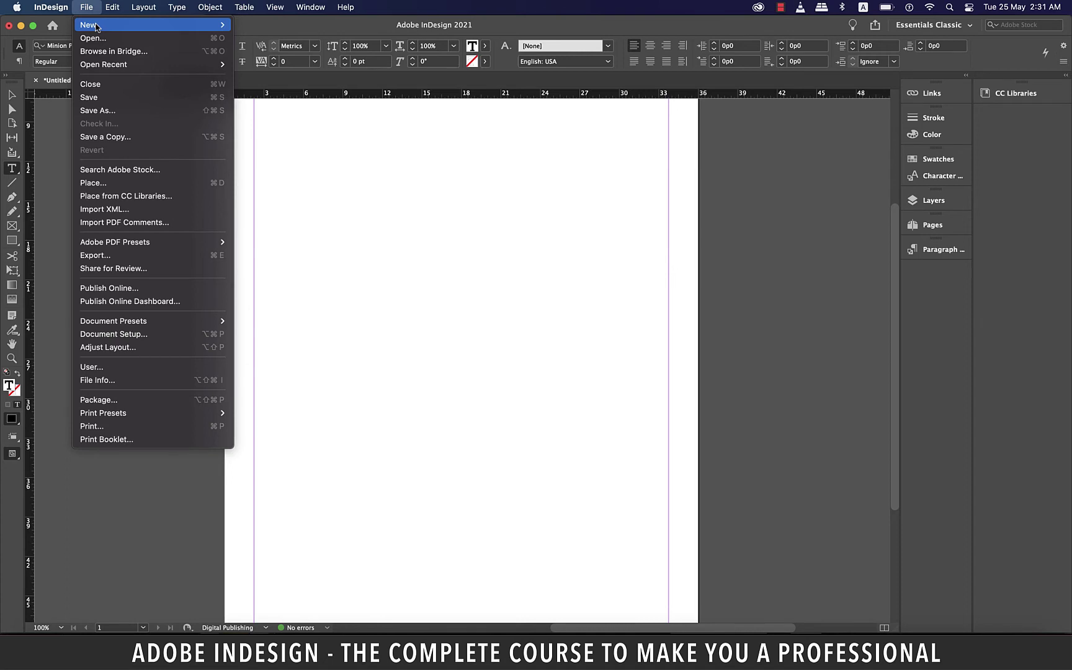
- Browse the Edit, Layout, Type, Object and Table menus in turn, ending on View
mouse_move(108, 5)
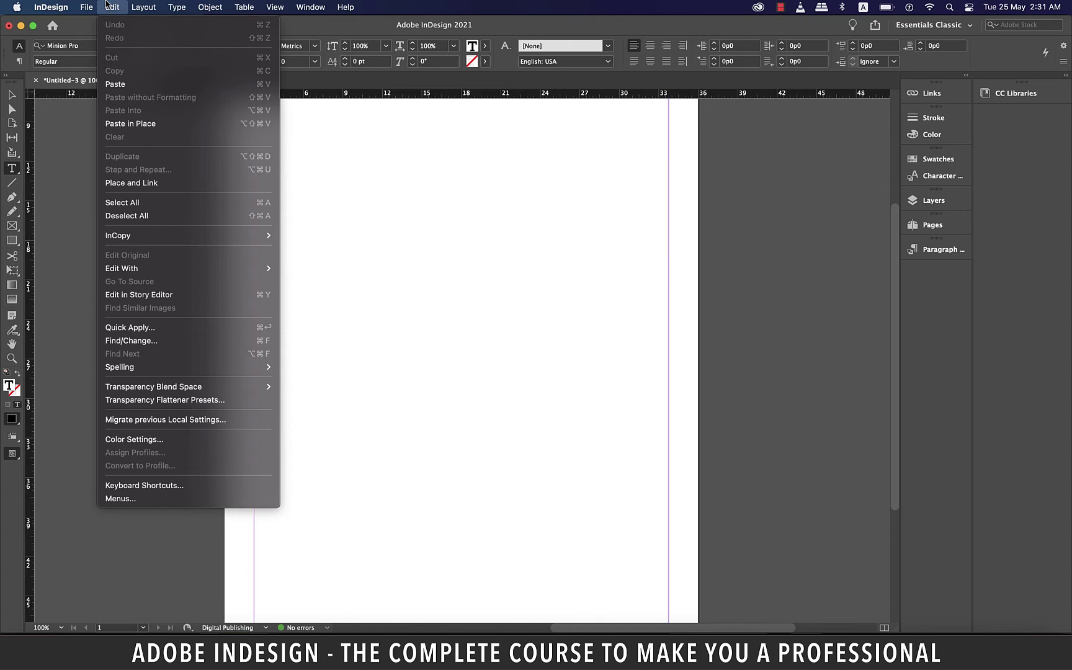
mouse_move(143, 7)
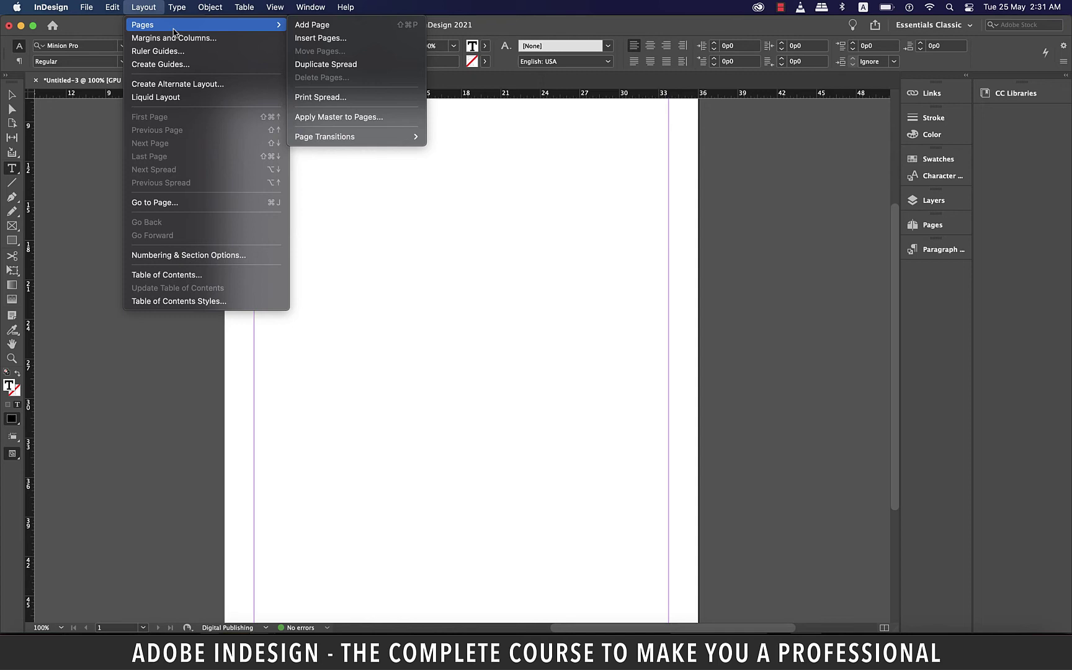
mouse_move(177, 11)
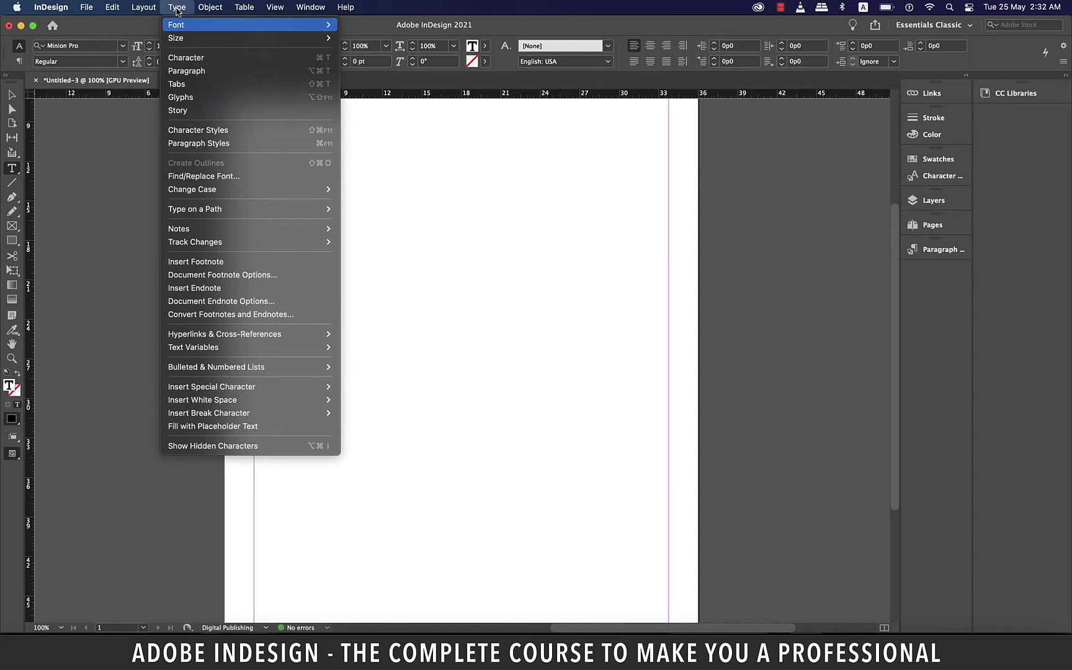
mouse_move(212, 10)
key(Down)
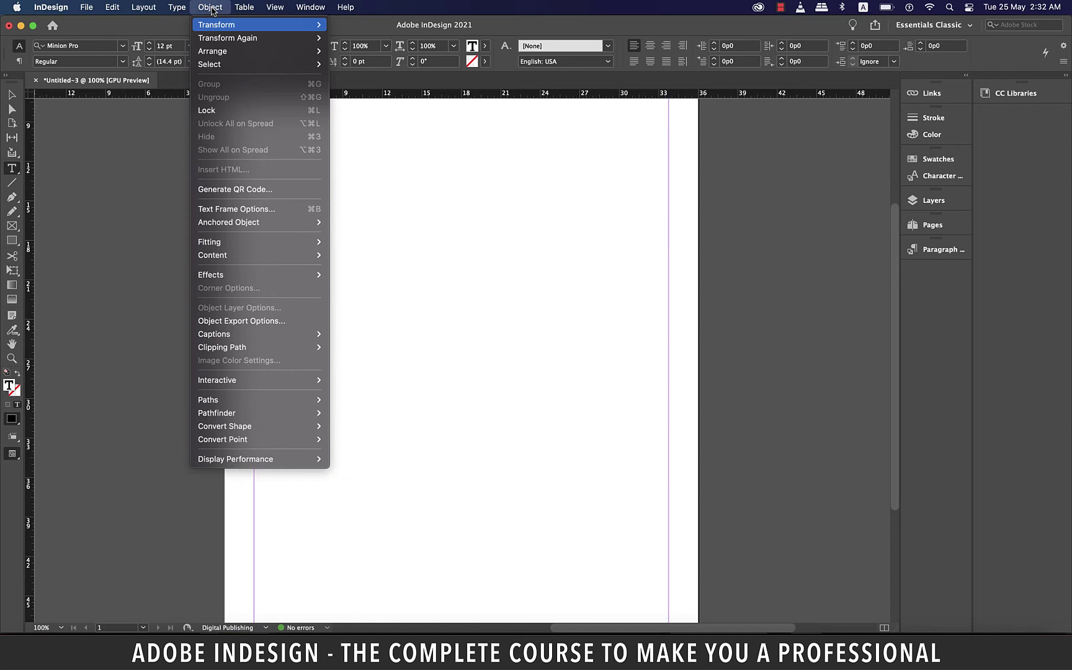
mouse_move(248, 8)
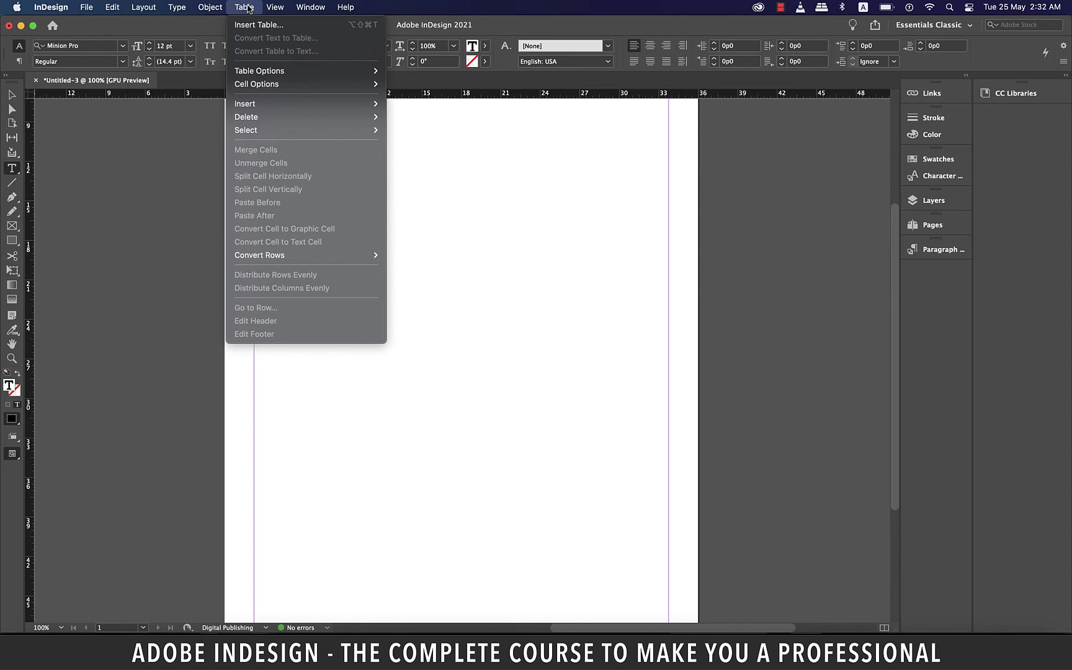
- Look over the Window menu, then show the Help menu with its search field
mouse_move(280, 11)
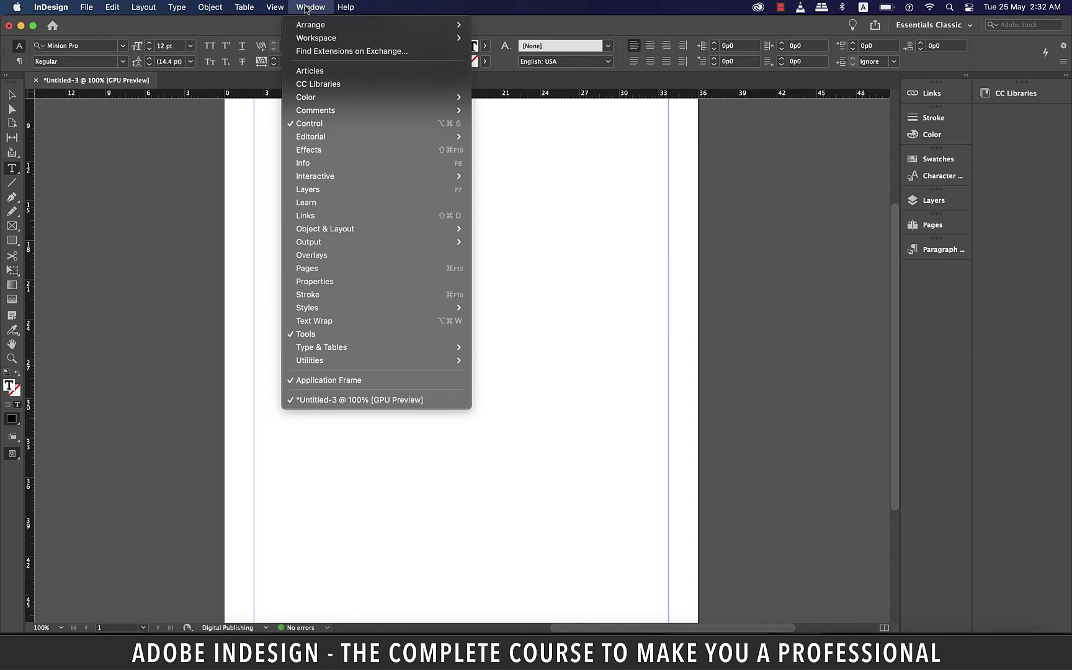
mouse_move(348, 7)
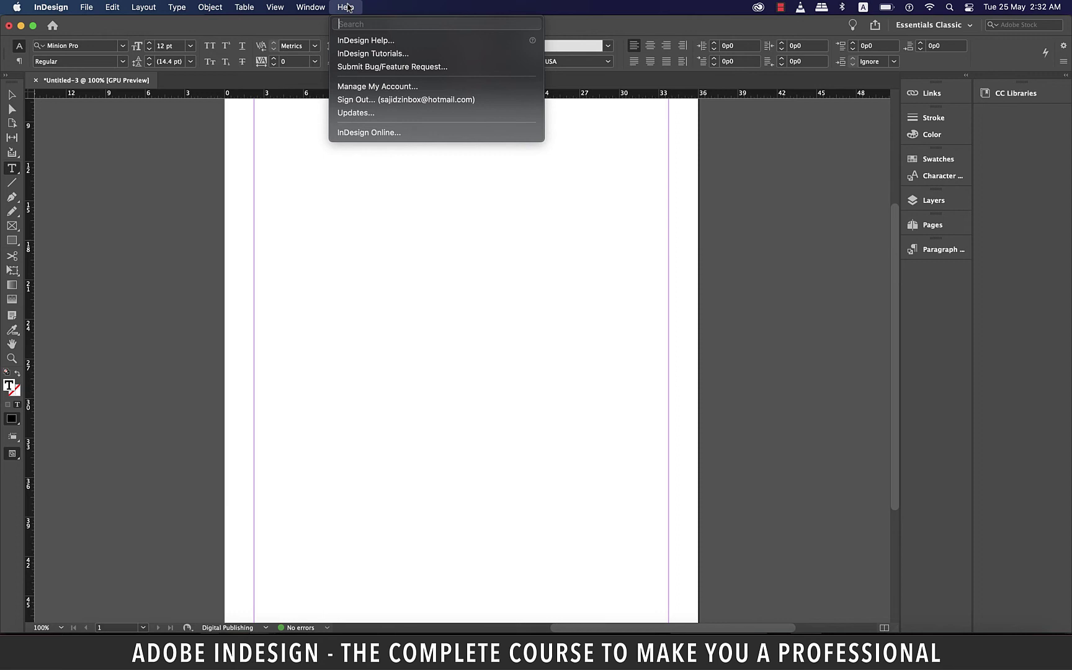
- Search Help for 'CROSS REFERENCES' to find the command, then clear the search
text(CROSS)
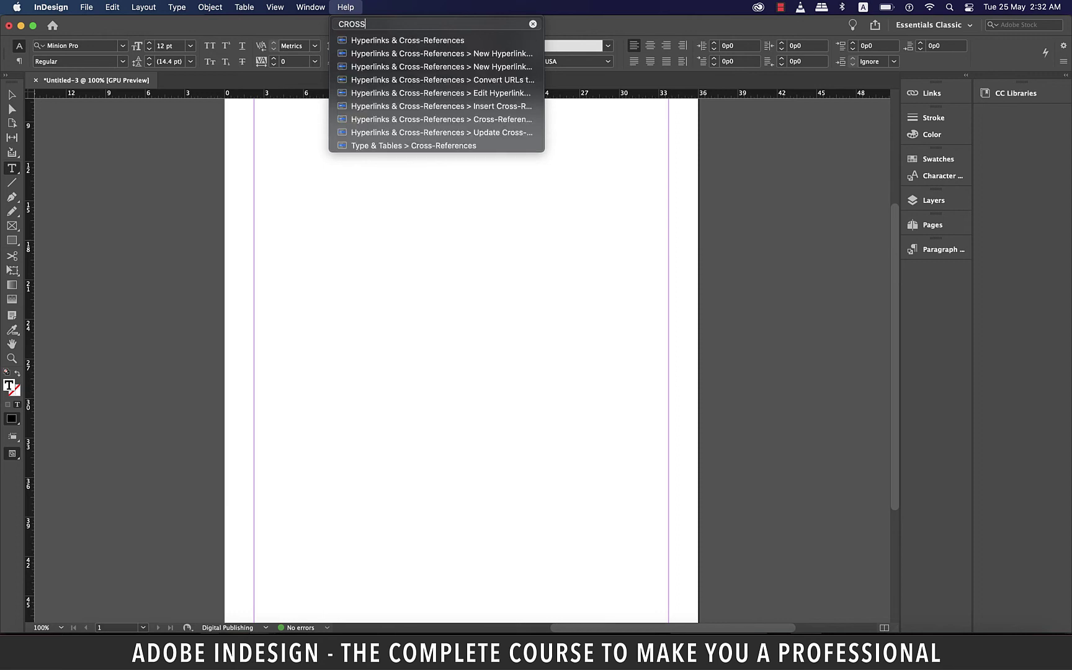
text( REFERENCES)
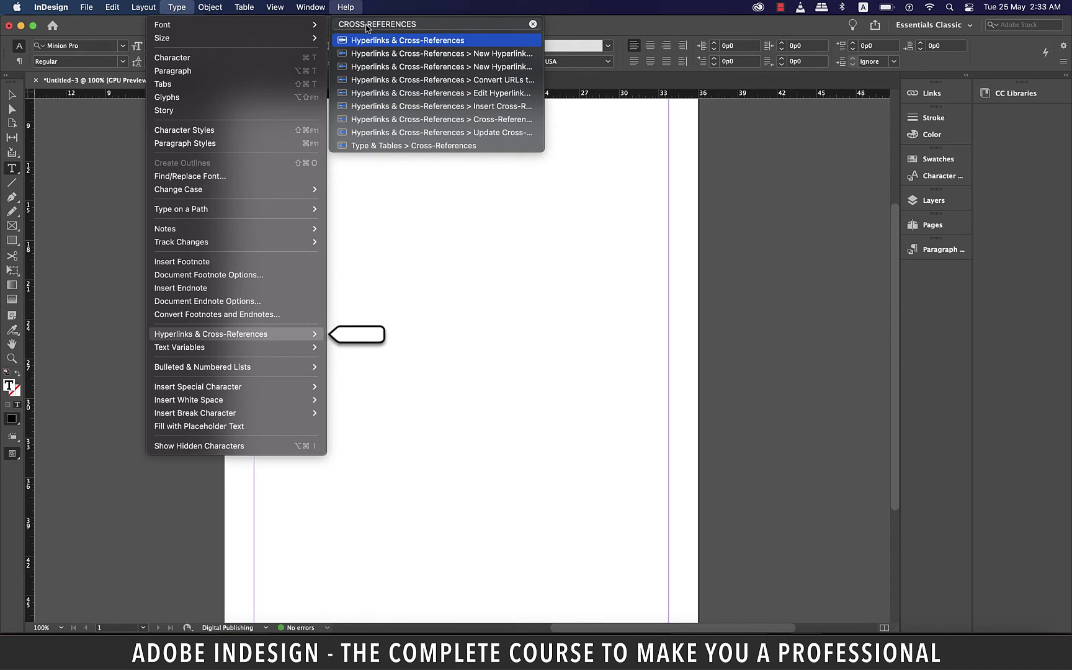
key(super+a)
key(BackSpace)
- Search Help for 'LIQUID LAYOUT' to see where it lives, then close Help
text(LIQUID LA)
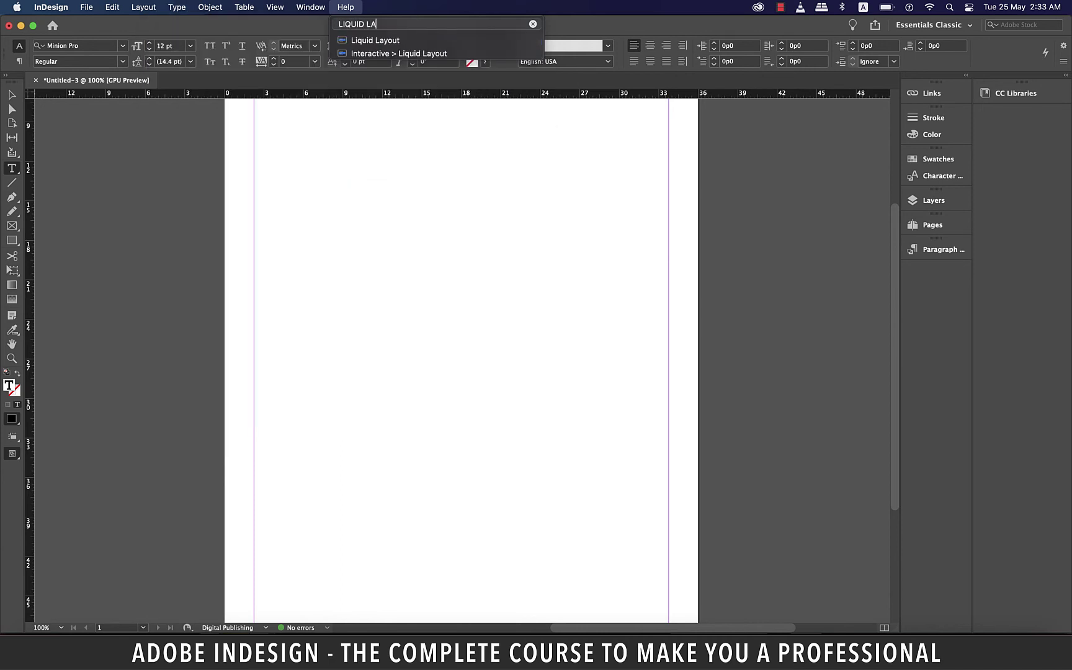
text(YOUT)
key(Down)
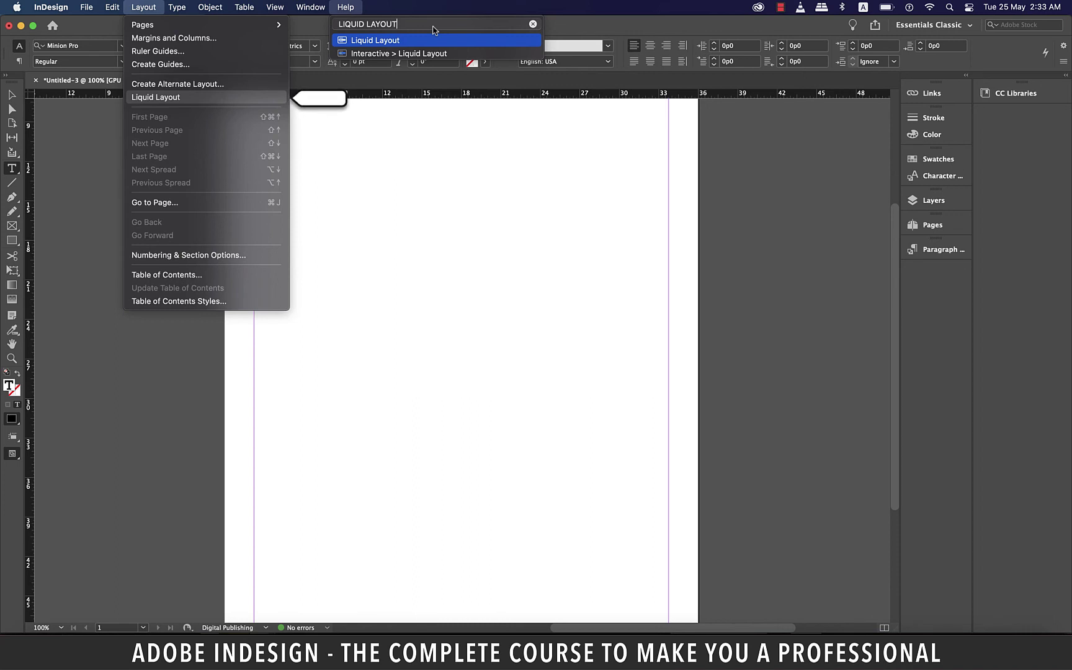
key(Escape)
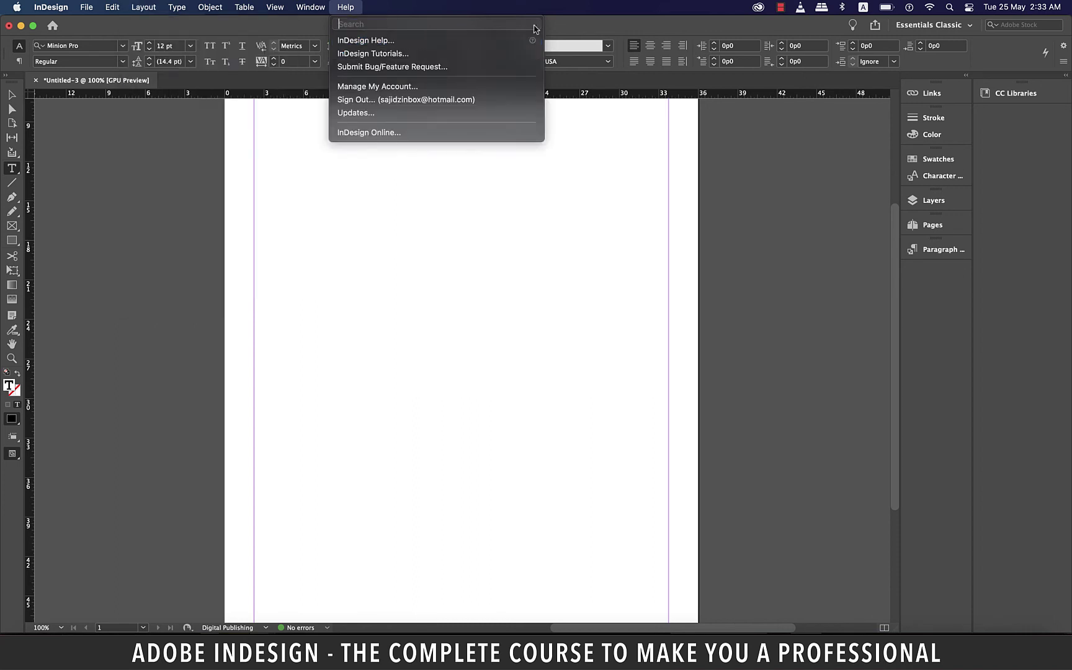
key(Escape)
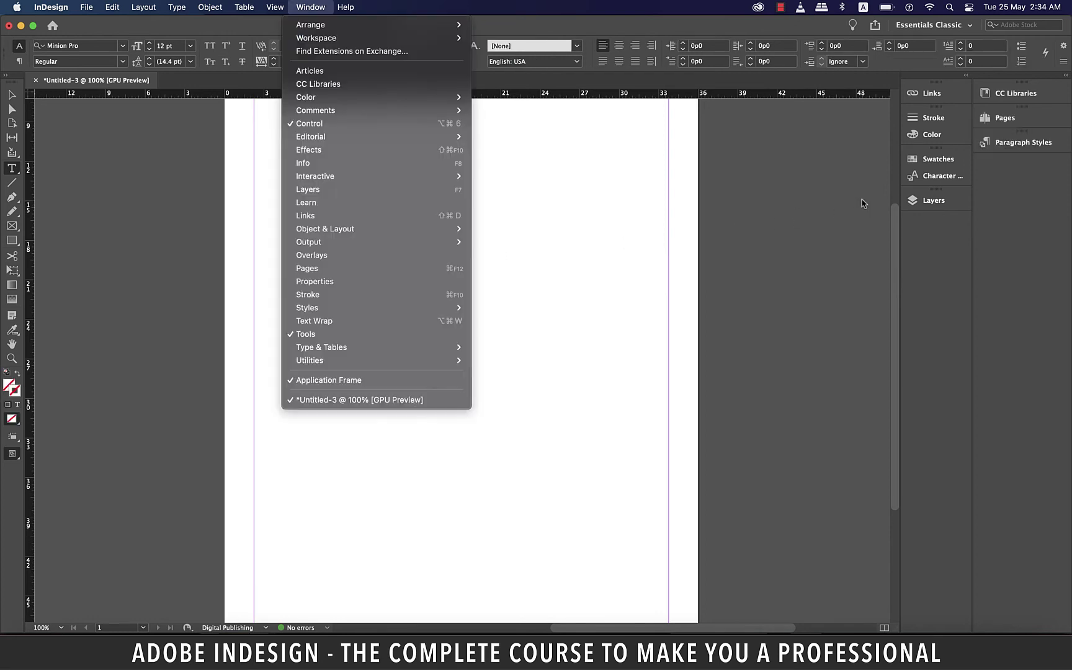
- Save a new workspace named 'demo workspace' keeping panel locations and menu customization
mouse_move(326, 27)
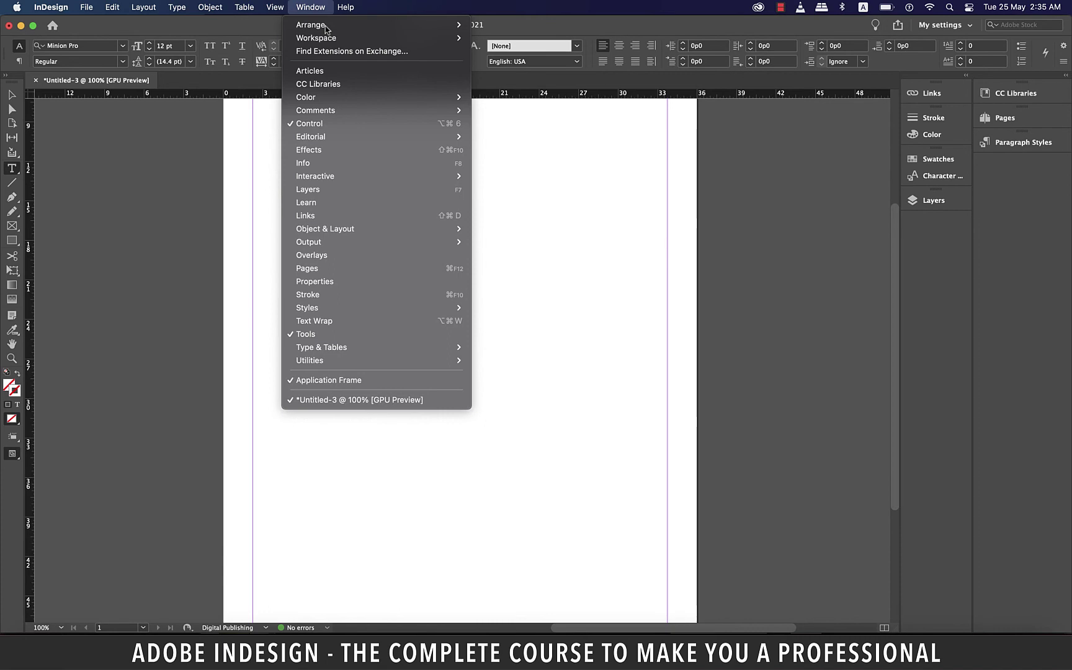
mouse_move(327, 37)
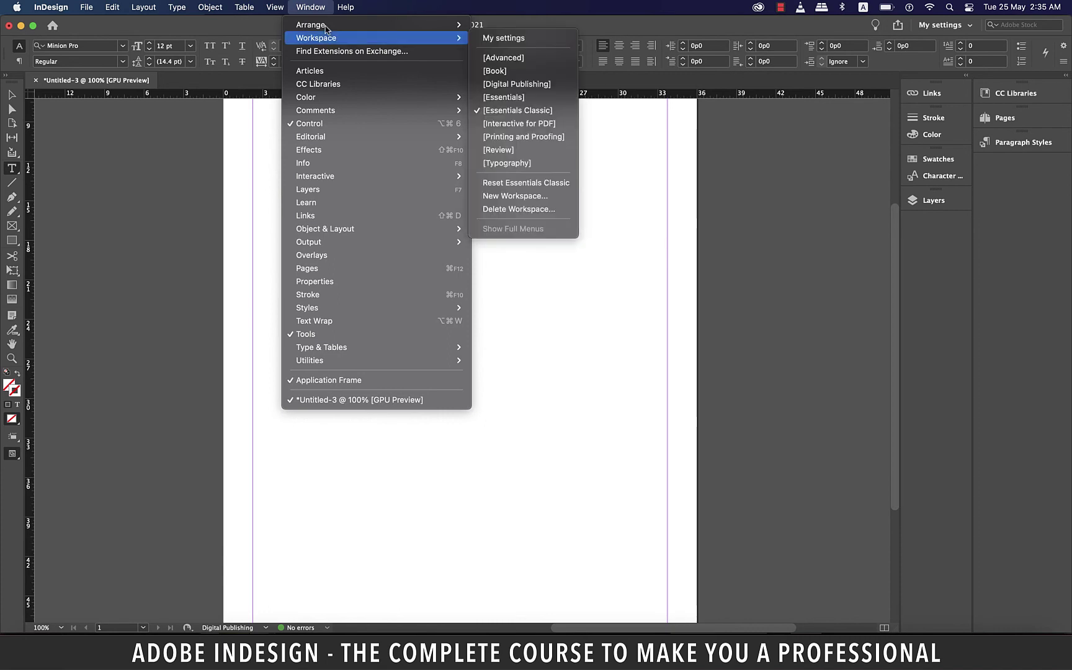
click(512, 196)
text(demo workspace)
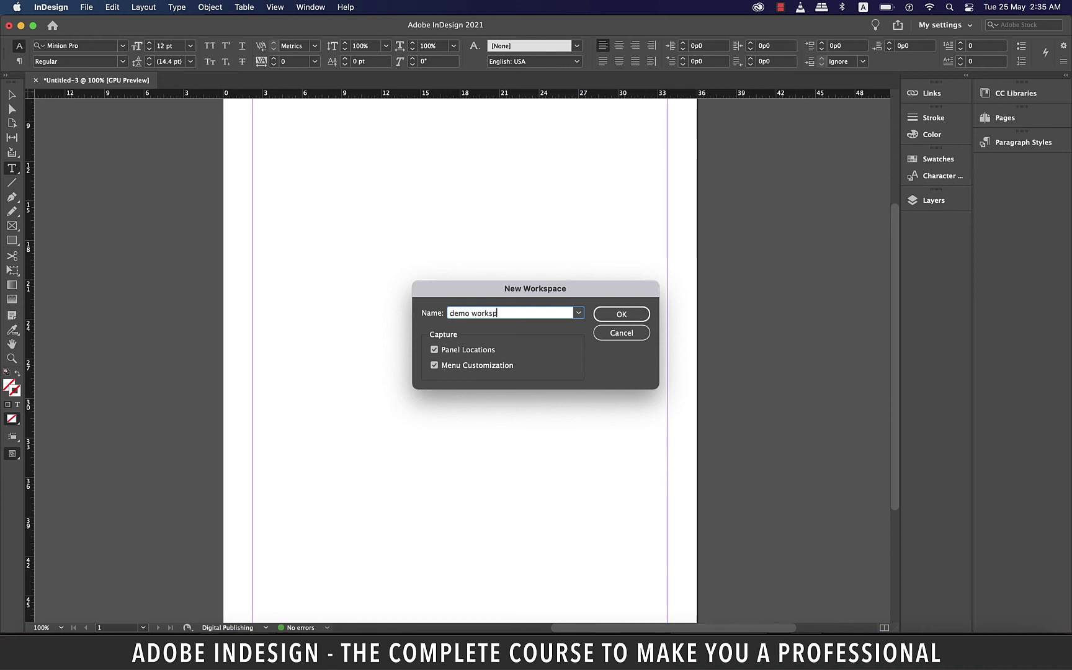
click(639, 314)
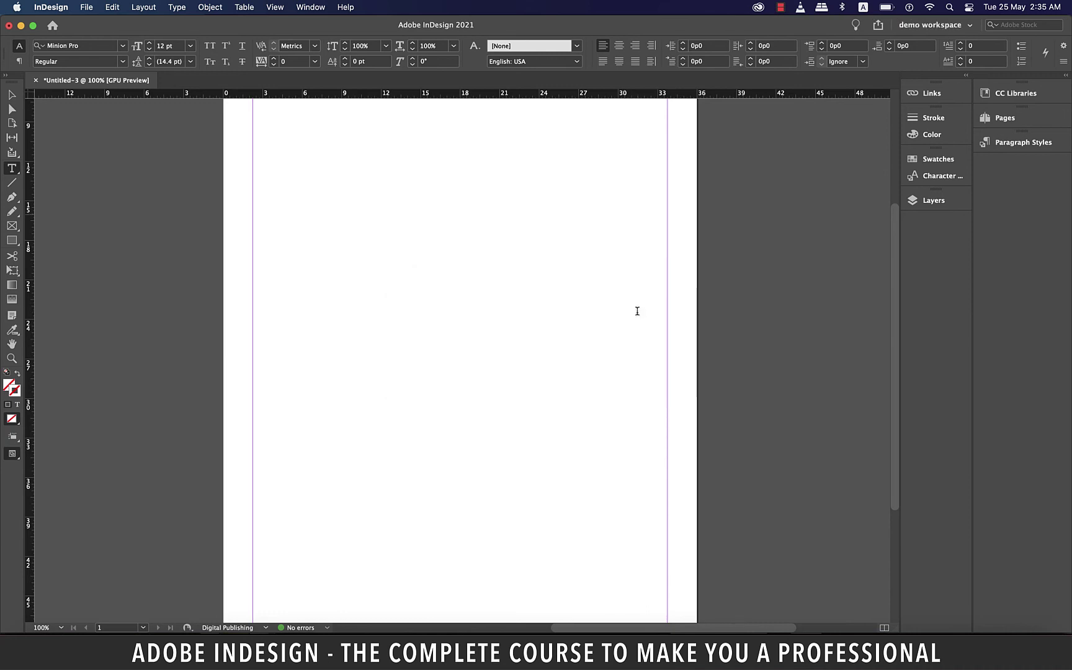
- Switch to the [Typography] workspace
click(310, 8)
mouse_move(333, 34)
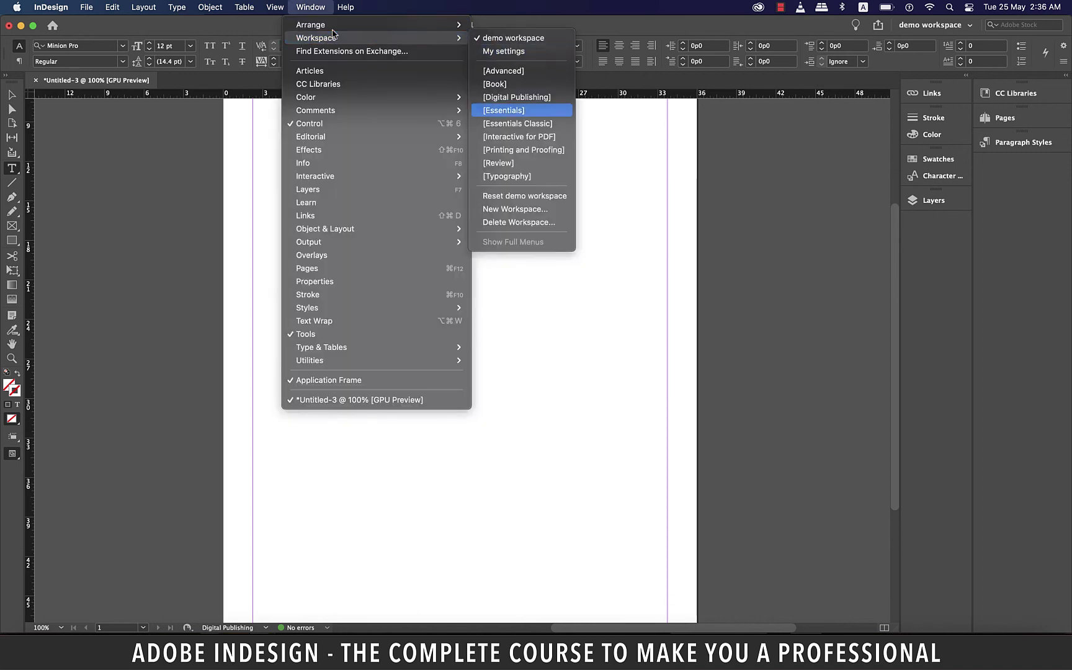
click(512, 178)
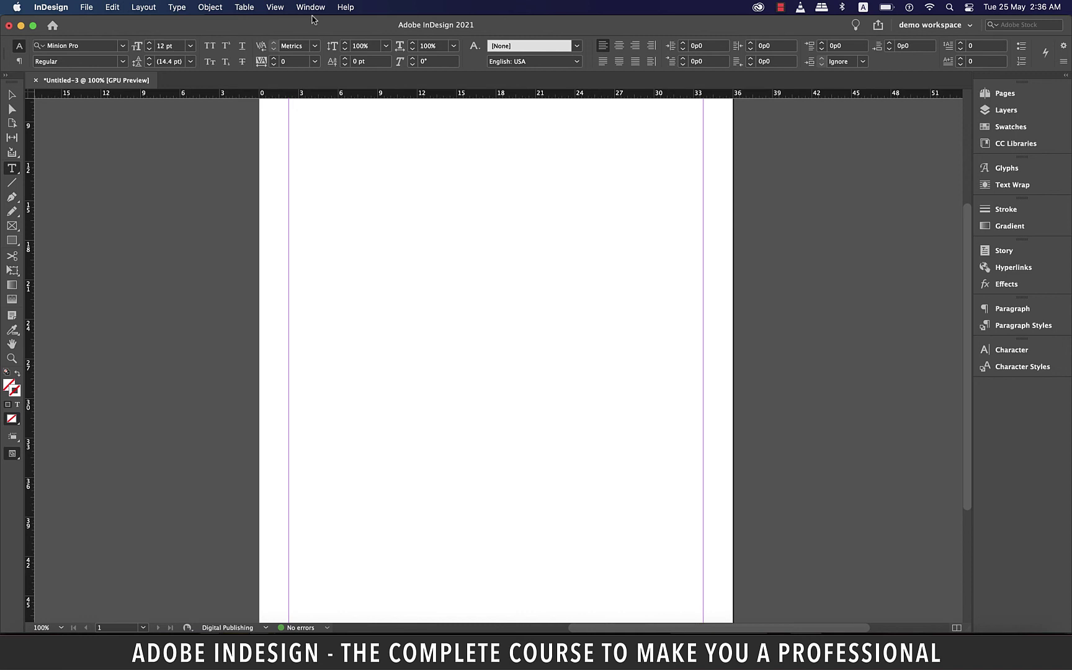
- Switch back to the demo workspace
click(310, 8)
mouse_move(343, 43)
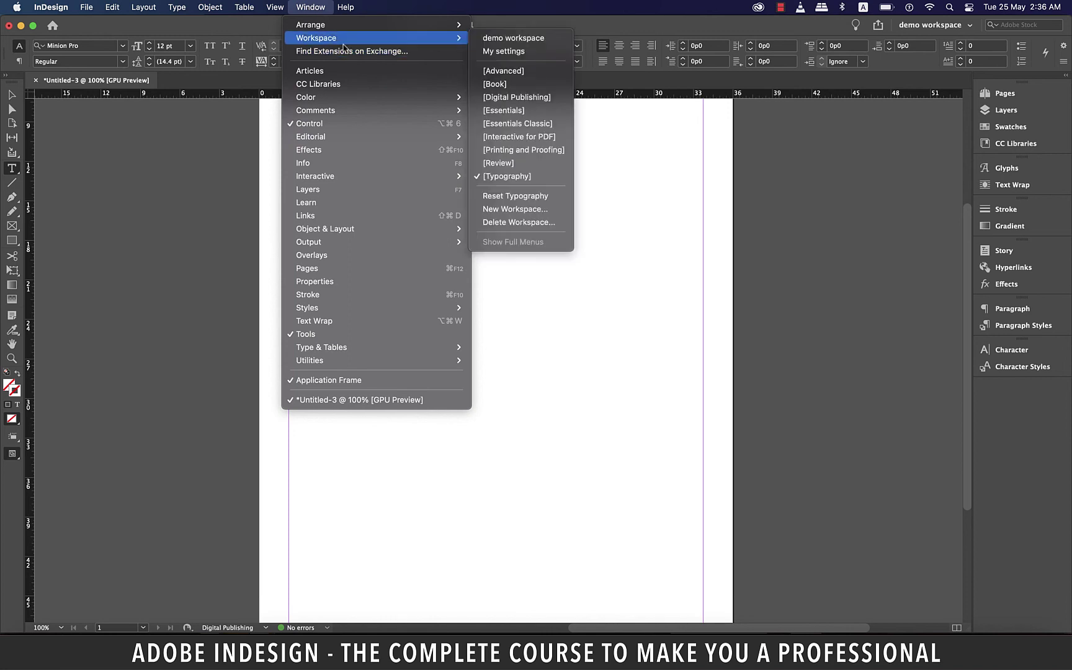
click(543, 39)
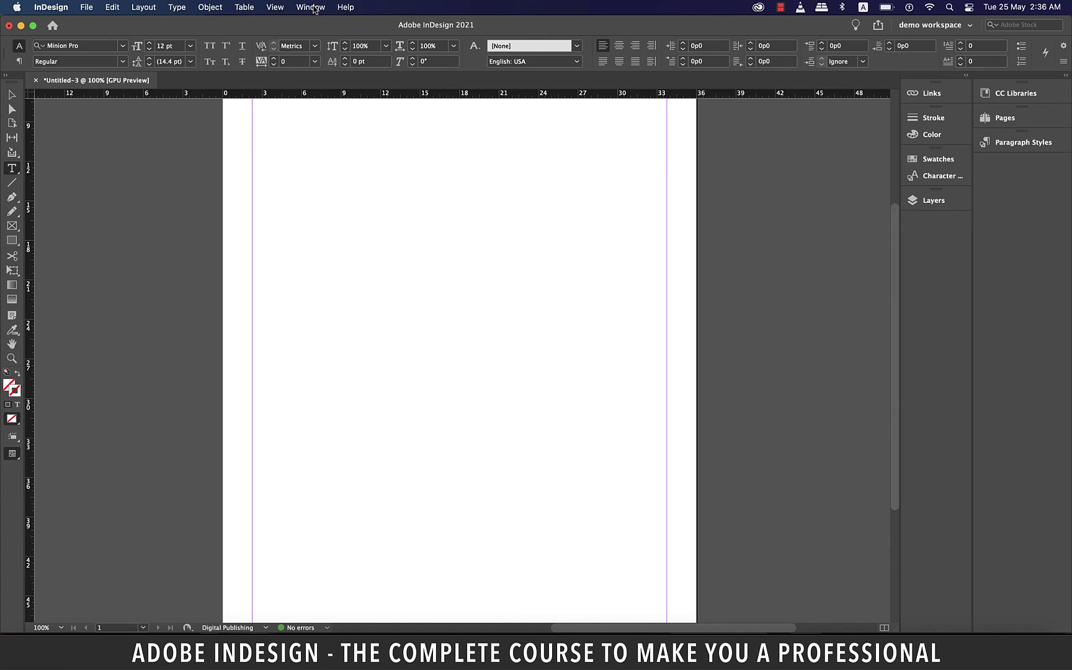
click(312, 8)
- Delete the saved 'demo workspace' workspace
mouse_move(372, 38)
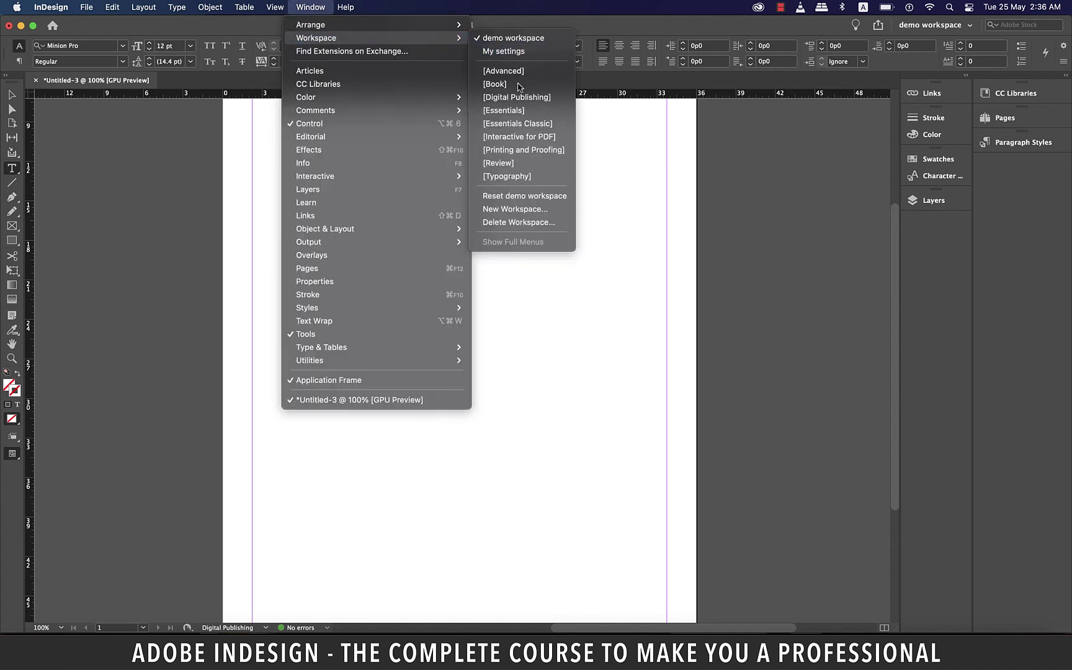
click(518, 222)
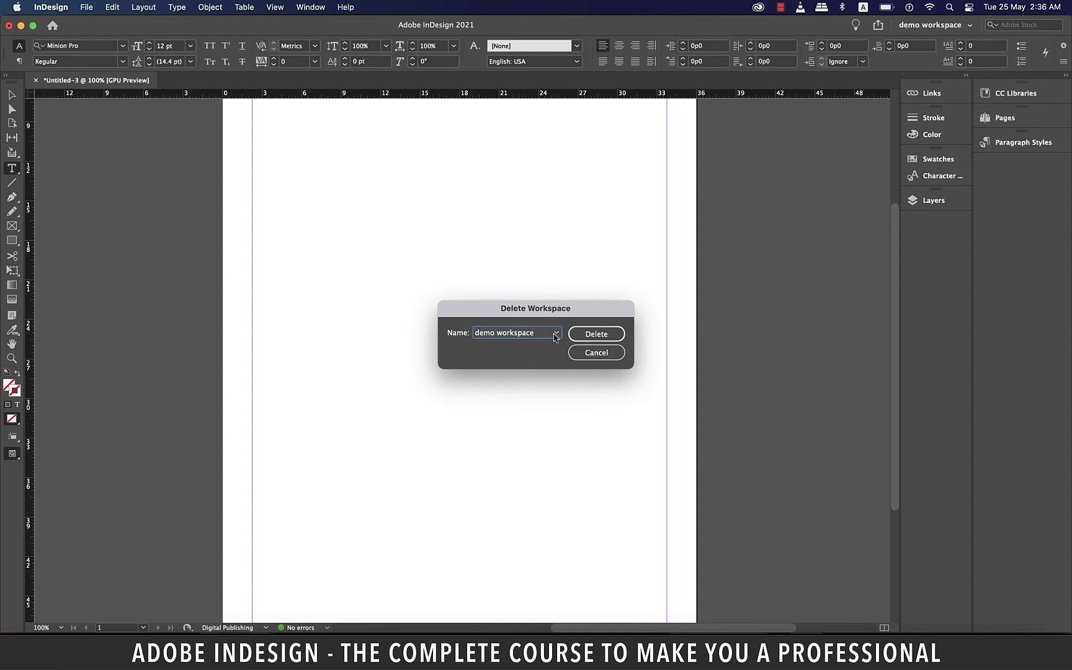
click(555, 334)
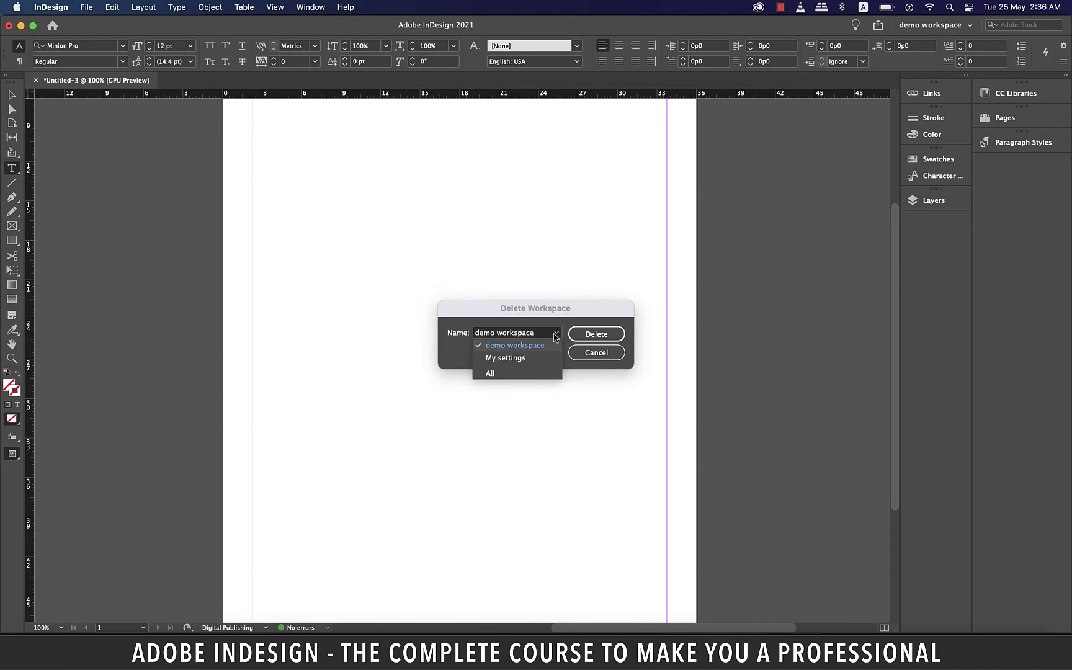
click(537, 346)
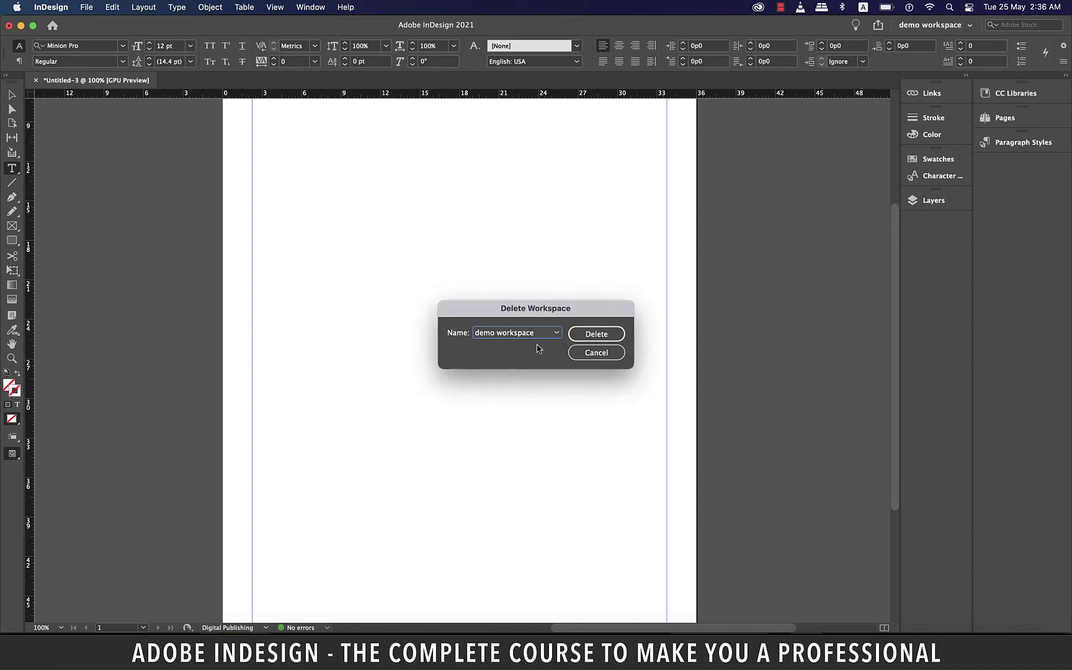
click(598, 335)
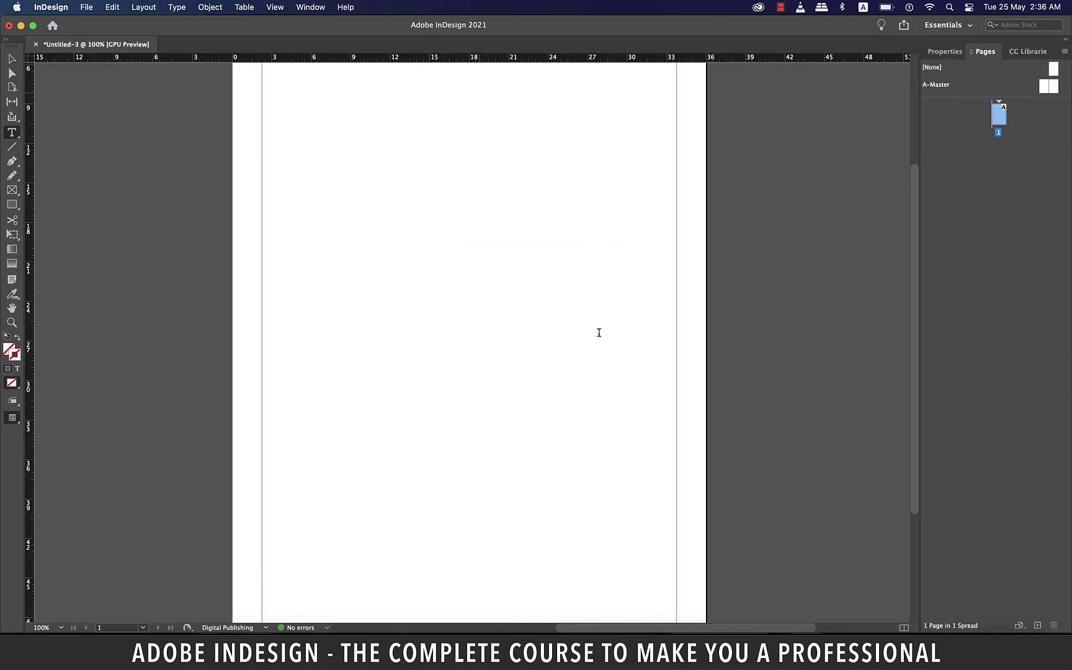
- Switch to the [Essentials Classic] workspace
click(305, 8)
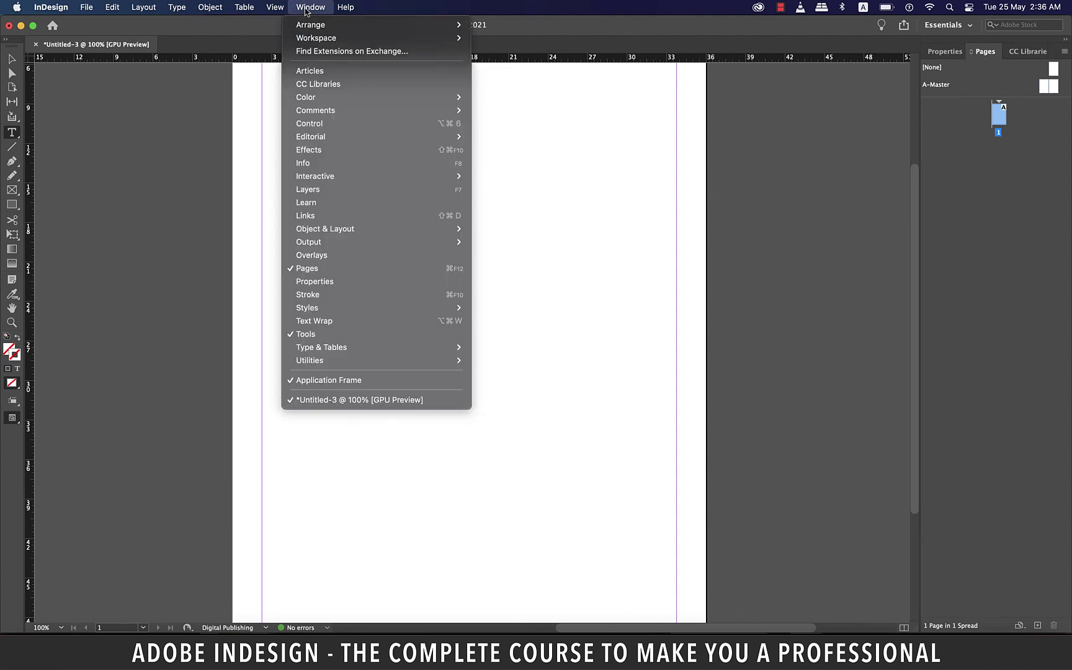
mouse_move(329, 38)
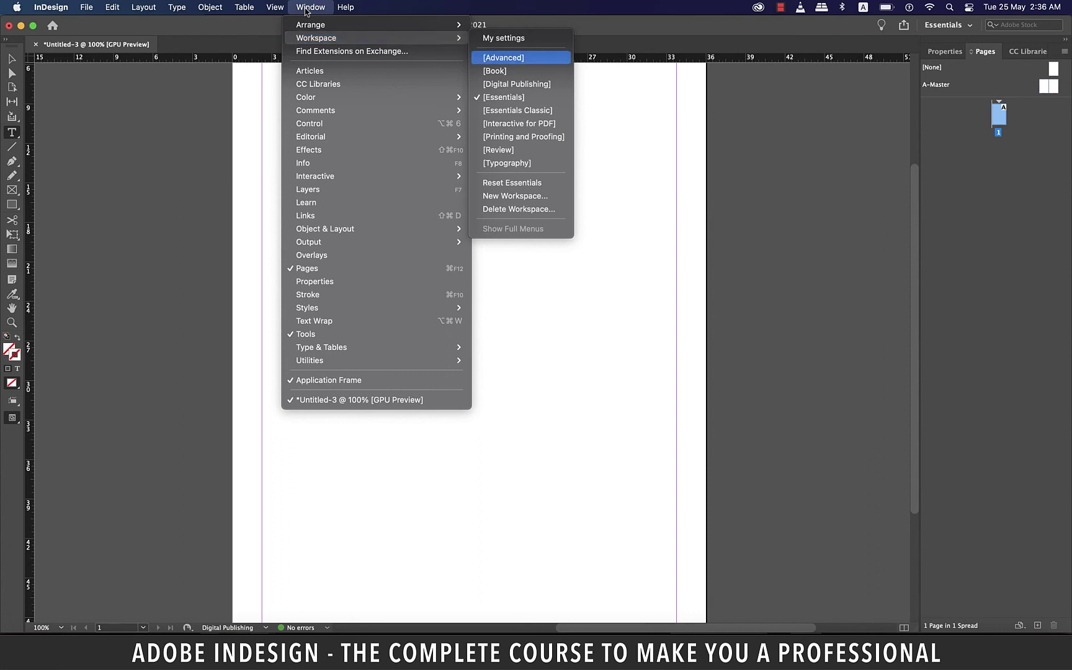
click(526, 111)
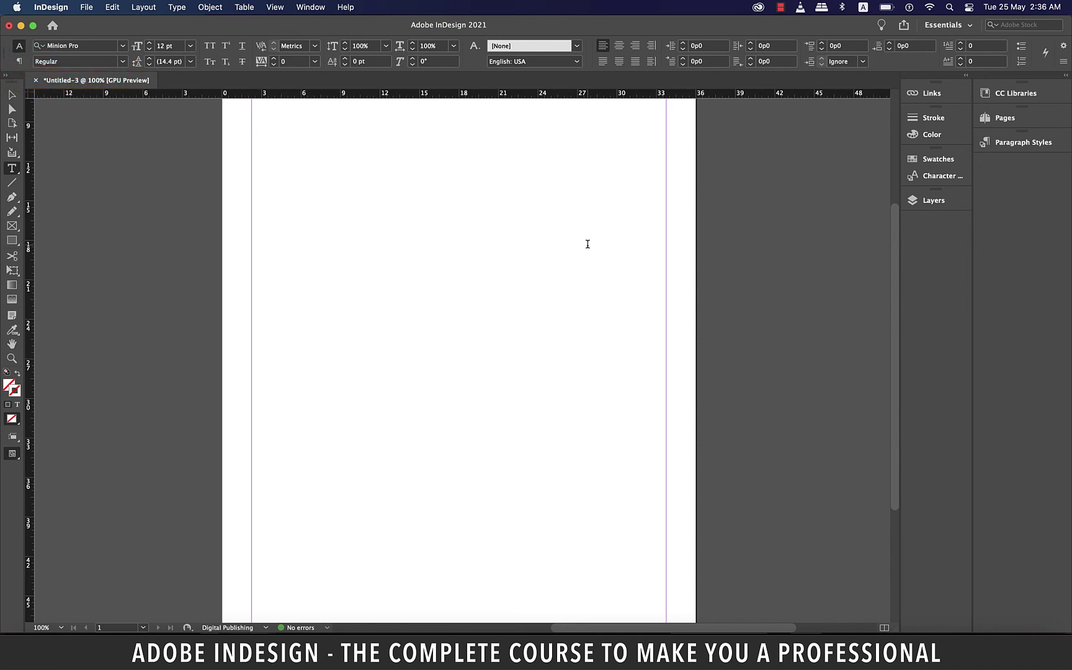
- Create a second blank document, Untitled-4, with Cmd+N
right_click(72, 81)
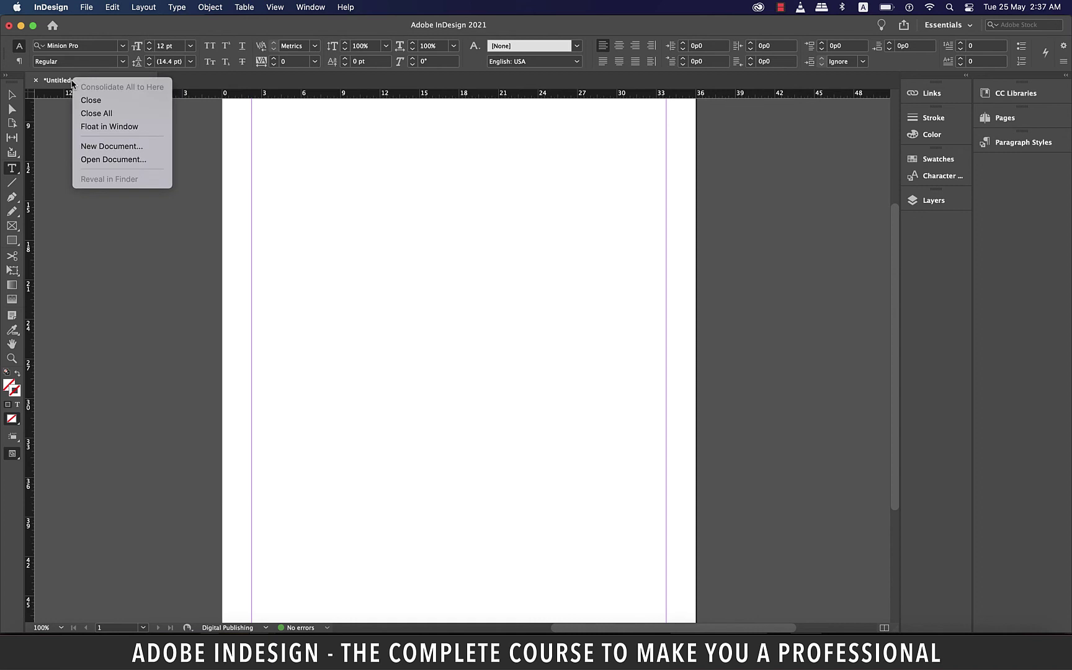
key(Escape)
key(super+n)
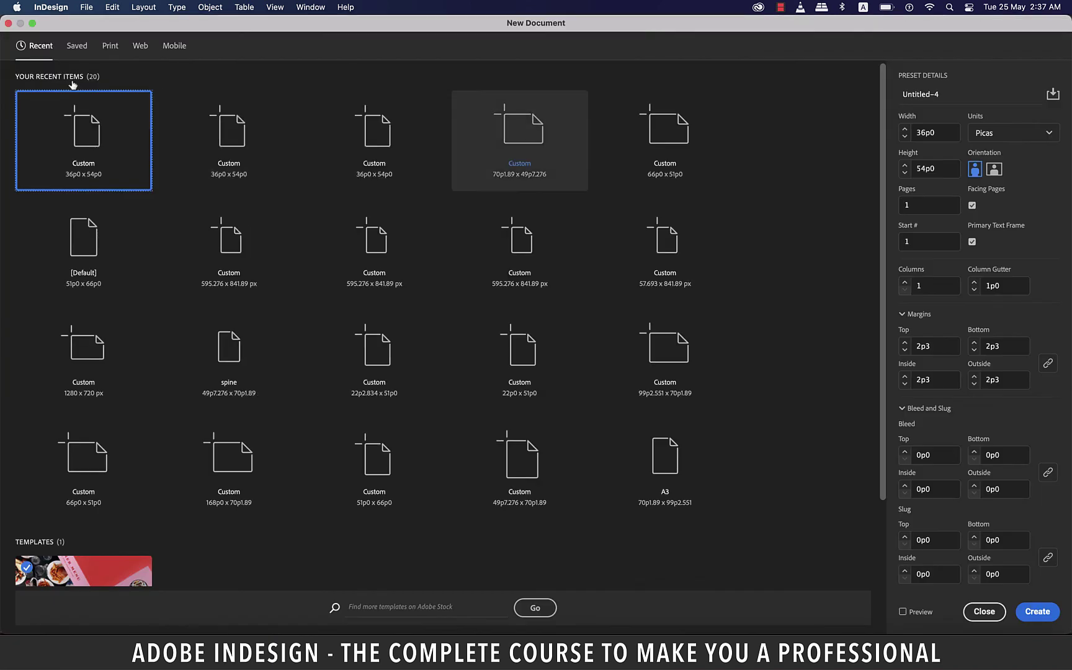
click(1053, 616)
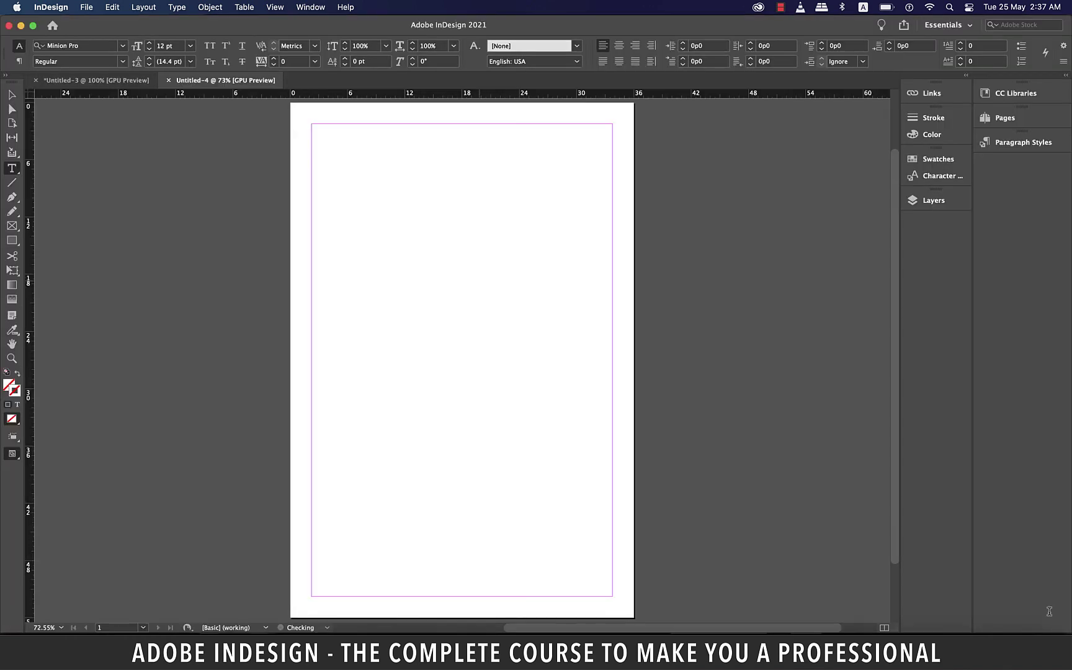
- Compare Untitled-3 and Untitled-4 by switching between their document tabs
click(125, 85)
click(192, 83)
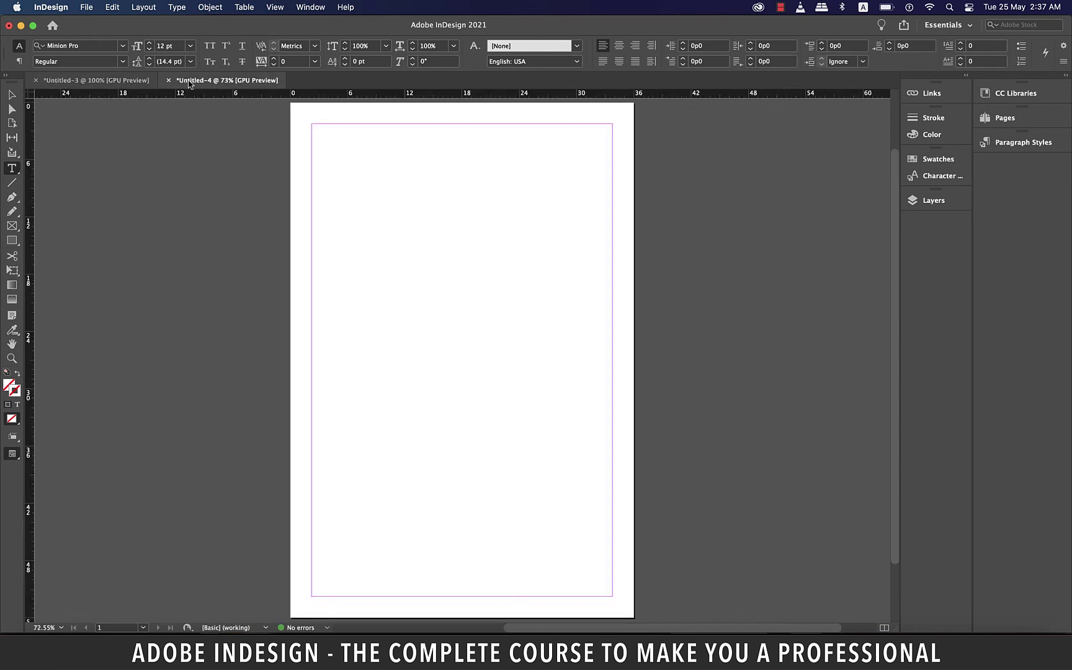
click(124, 84)
click(186, 82)
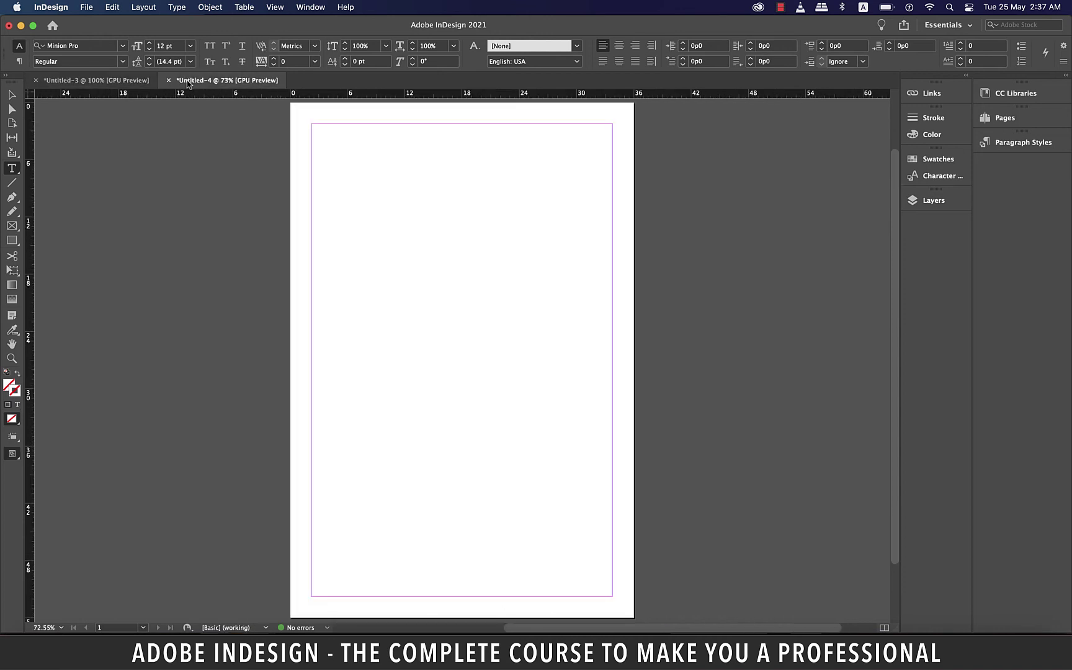
- Close Untitled-4 from its tab menu without saving
right_click(211, 90)
click(243, 101)
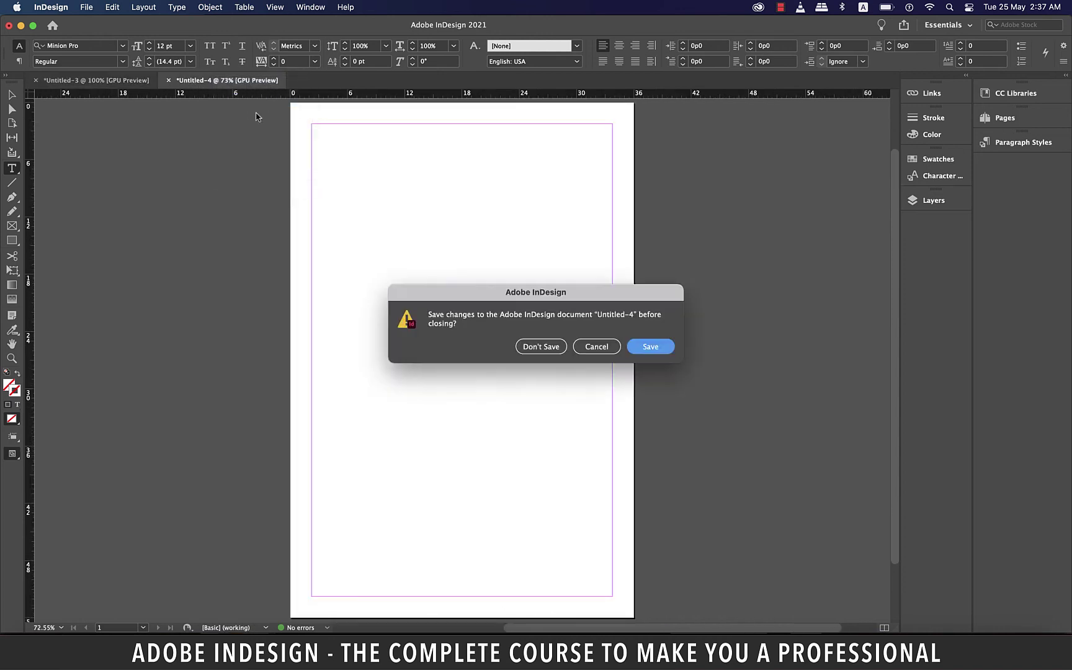
click(539, 350)
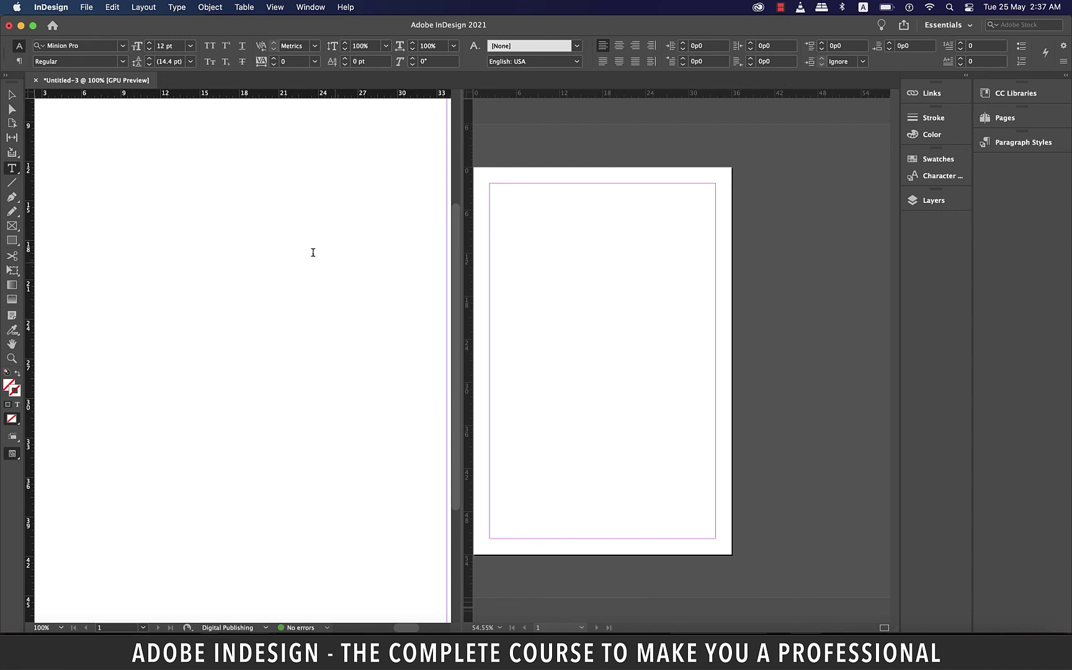
- Add a text frame at the page's top-left margin holding a line of 'ZXC' placeholder text
scroll(313, 252, up, 5)
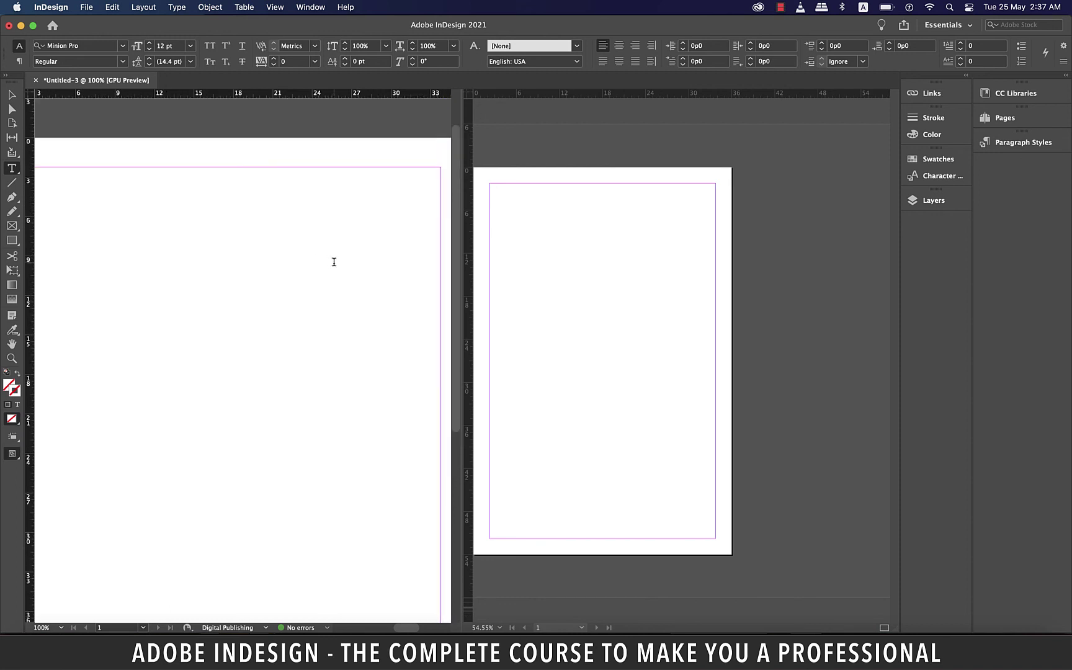
scroll(333, 261, left, 2)
scroll(334, 262, left, 1)
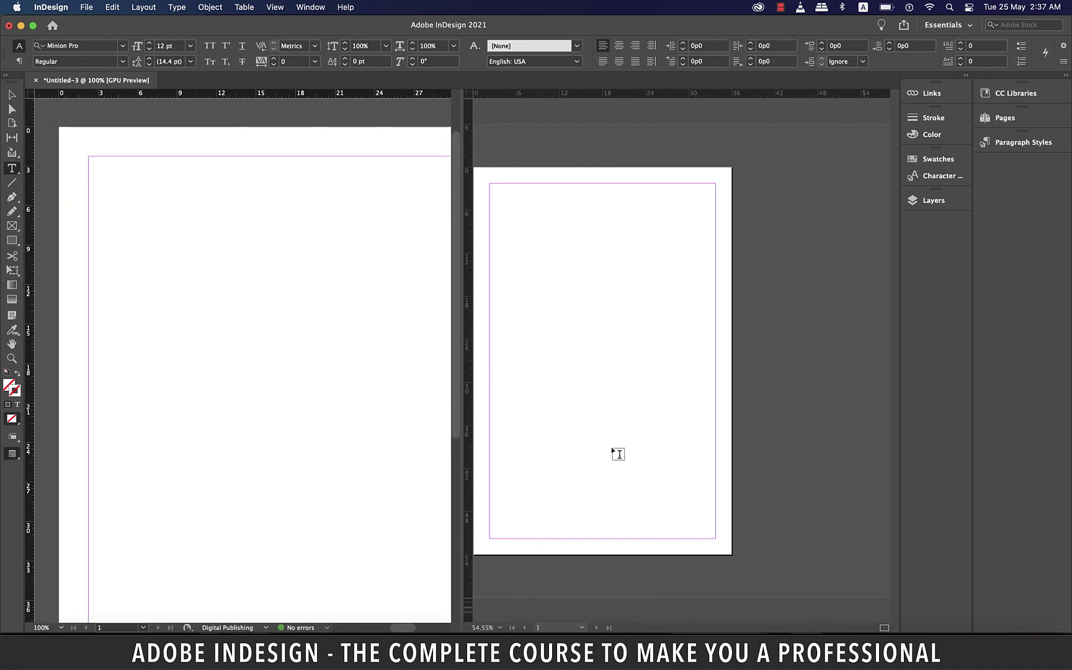
click(343, 264)
text(ZX)
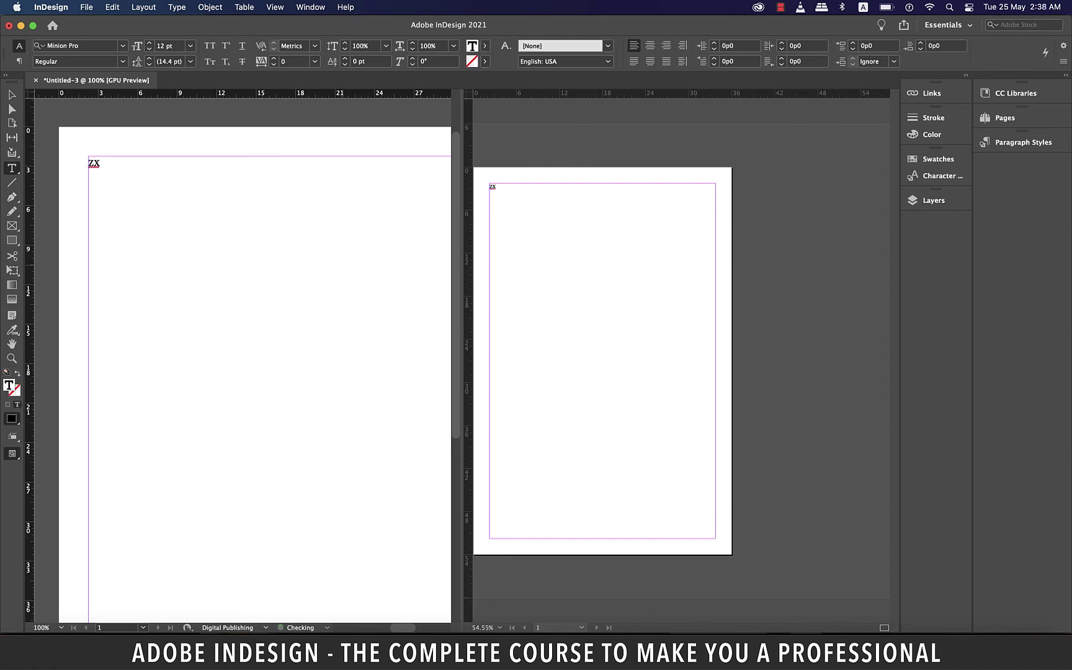
text(CZXCZXCZXCZXCXCZXC XCZXZ ZXCZXCZ XCX ZZXCZCZ ZXCZ ZXCZX ZXZ ZXVZ ZXCZCZXczxczzxc)
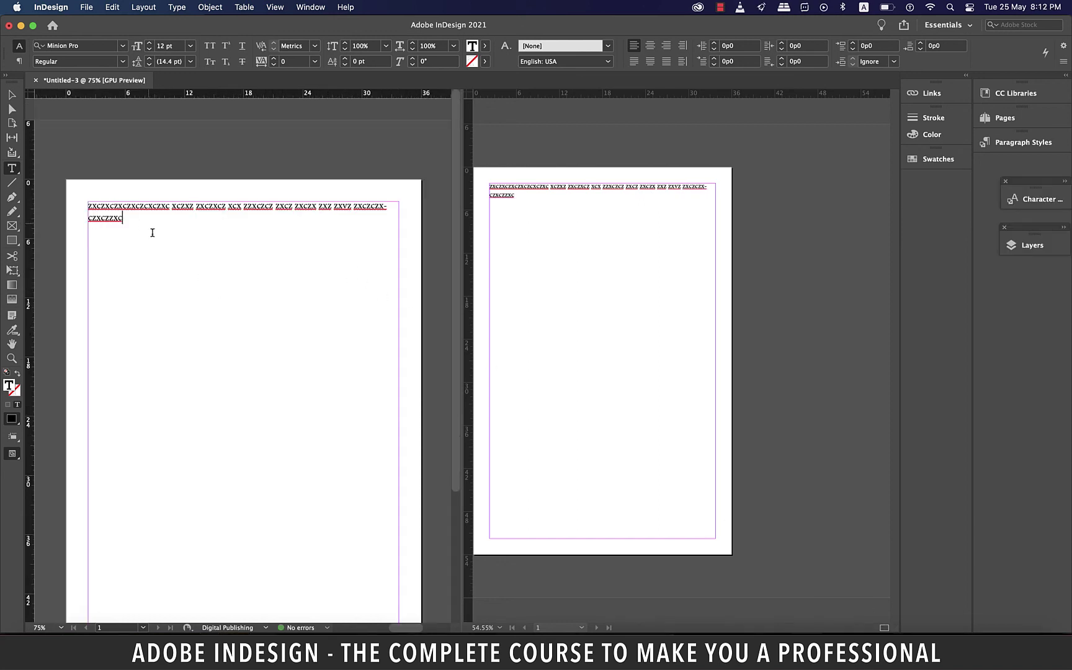
- Colour all the placeholder text with the C=0 M=100 Y=0 K=0 magenta swatch
key(super+a)
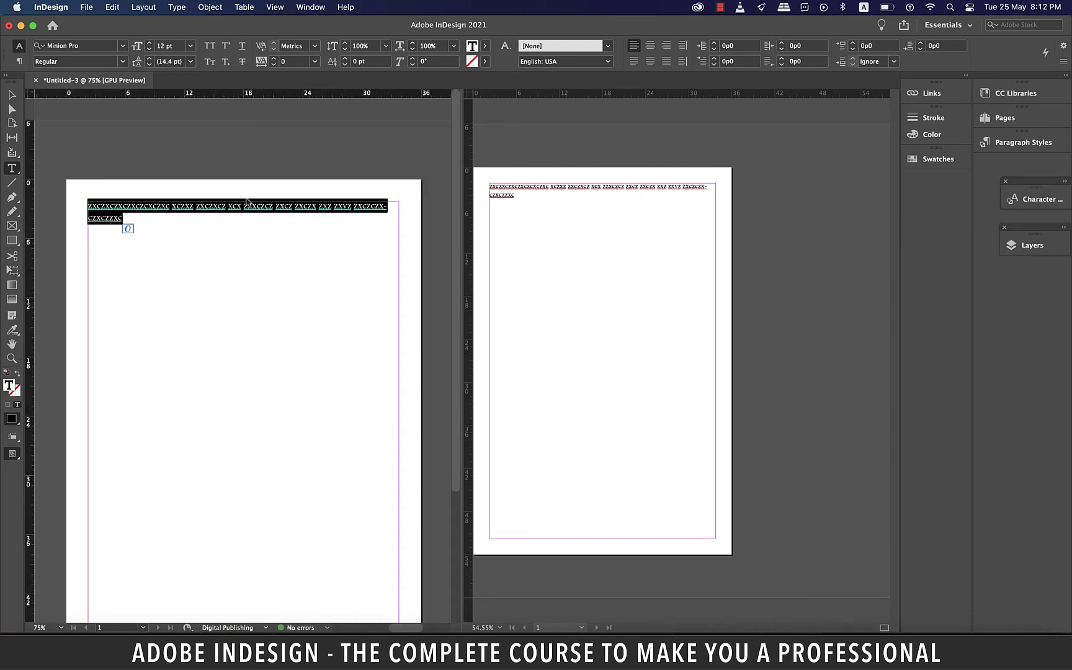
click(486, 46)
click(380, 149)
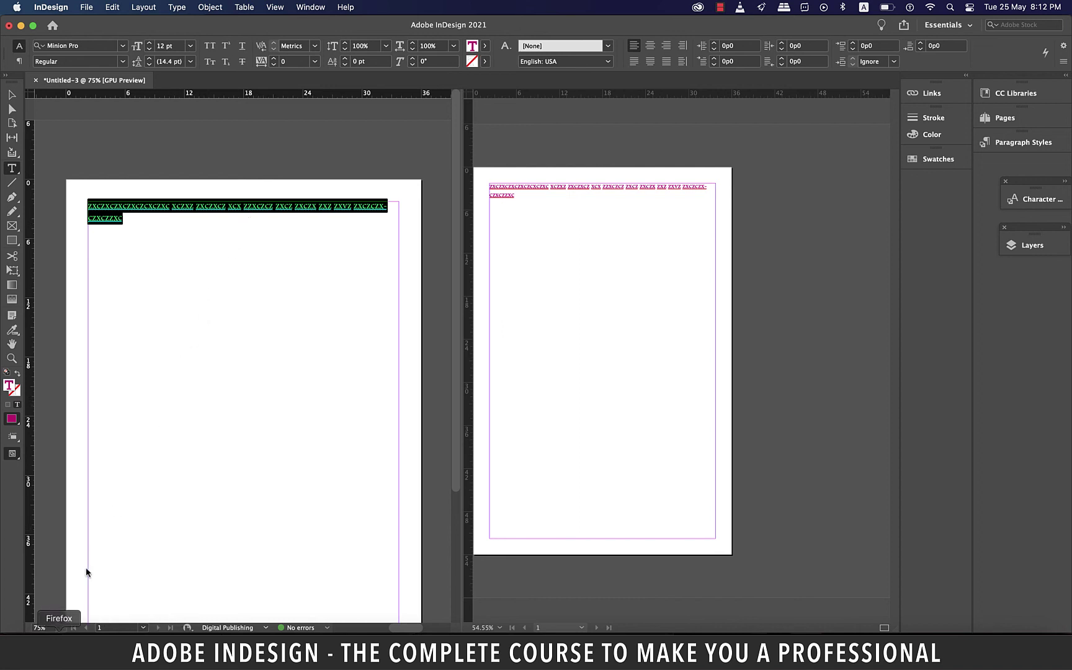
- Zoom the left pane's view to 150%
click(60, 628)
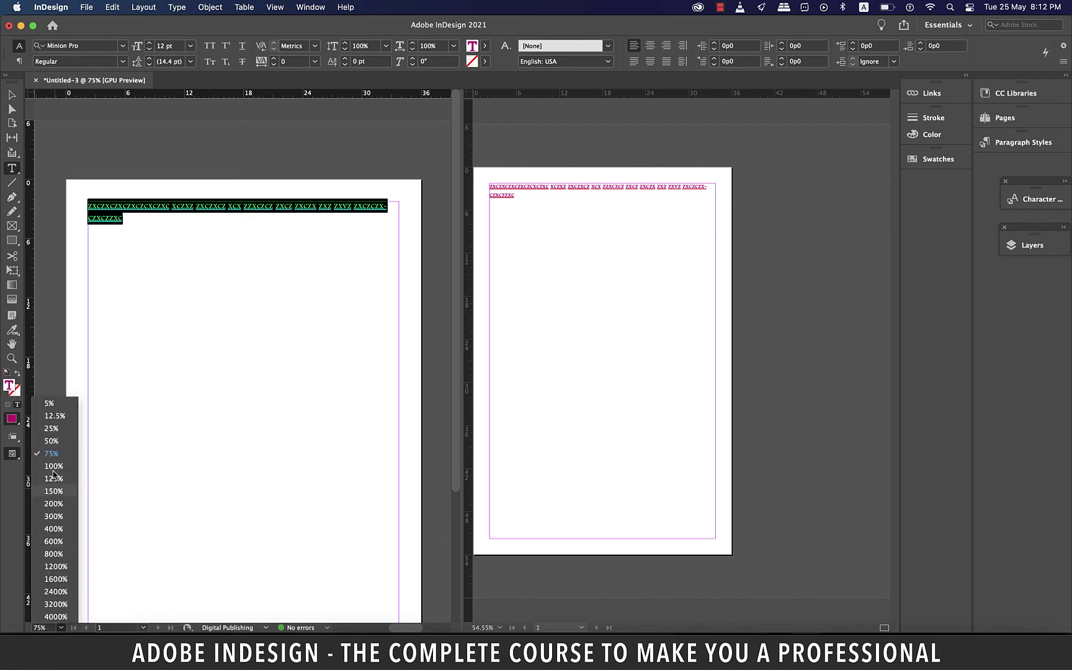
click(54, 491)
scroll(187, 372, left, 5)
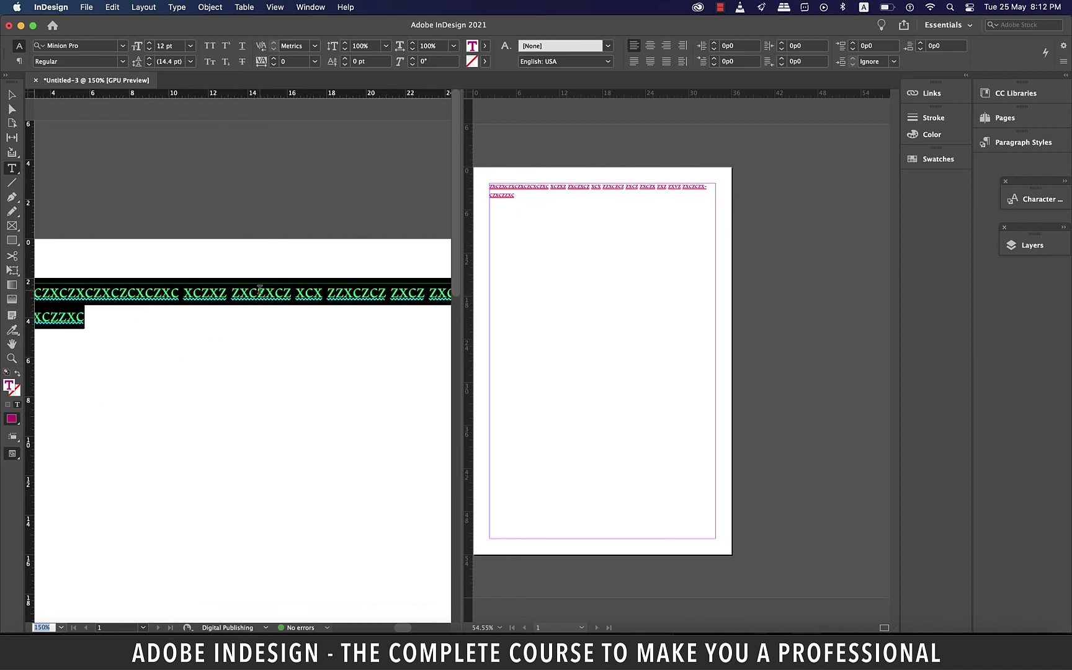